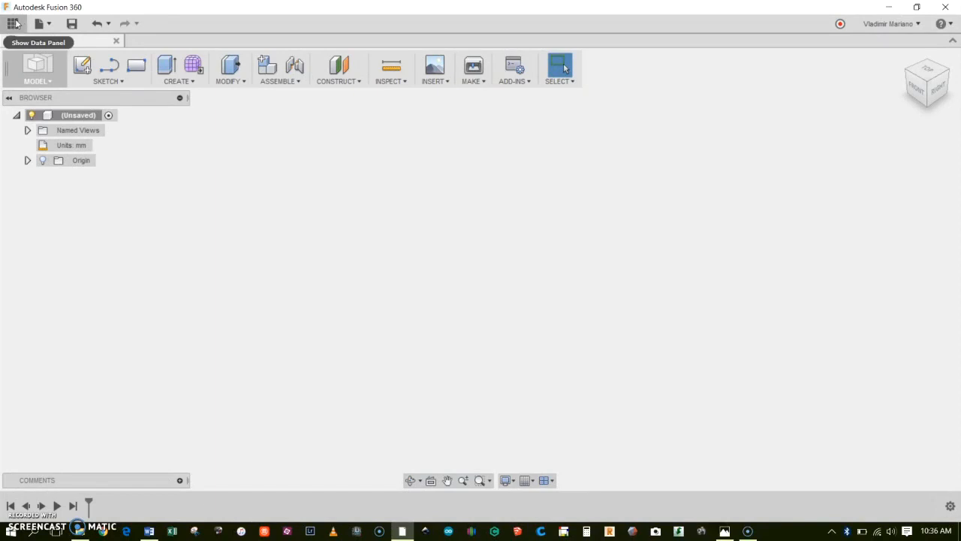
Step: Open the data panel, browse the designs in My Recent Data, and hide the panel again
{"action": "left_click", "coordinate": [14, 24]}
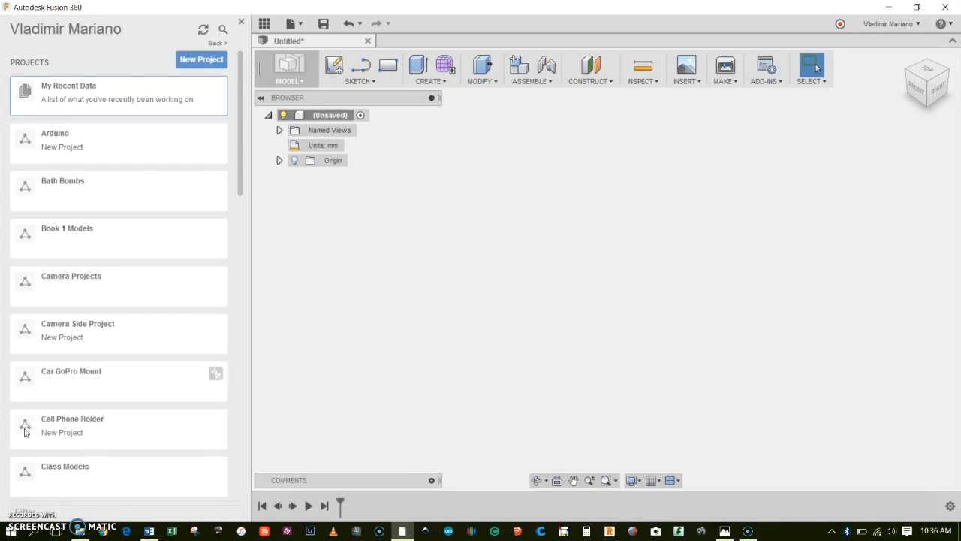
{"action": "left_click", "coordinate": [77, 100]}
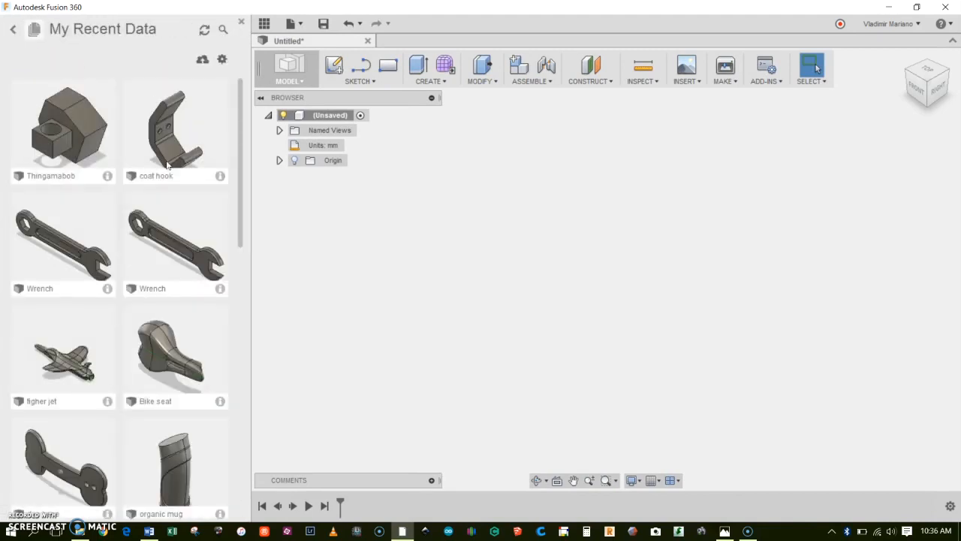
{"action": "mouse_move", "coordinate": [76, 142]}
{"action": "left_mouse_down"}
{"action": "mouse_move", "coordinate": [157, 150]}
{"action": "mouse_move", "coordinate": [402, 204]}
{"action": "mouse_move", "coordinate": [90, 142]}
{"action": "mouse_move", "coordinate": [70, 127]}
{"action": "left_mouse_up"}
{"action": "left_click", "coordinate": [241, 22]}
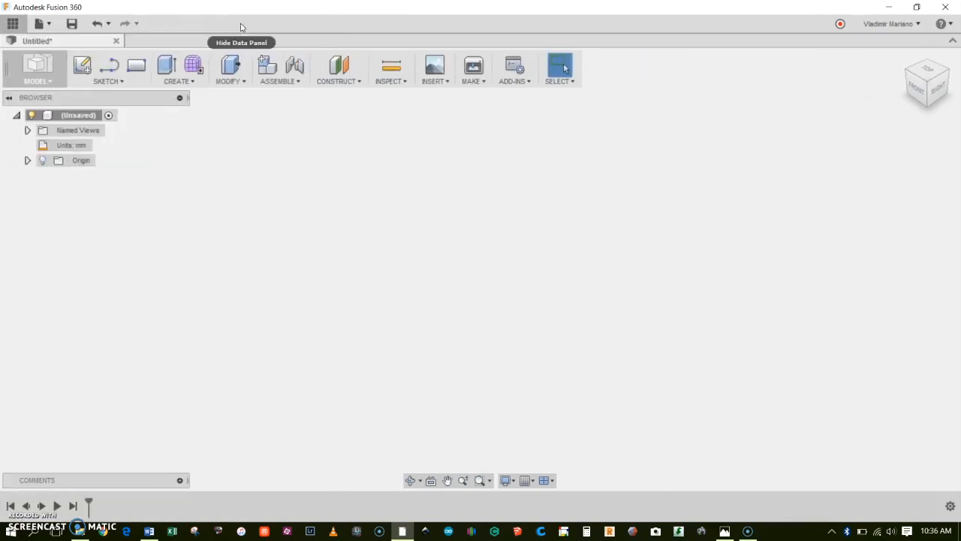
{"action": "left_click", "coordinate": [47, 23]}
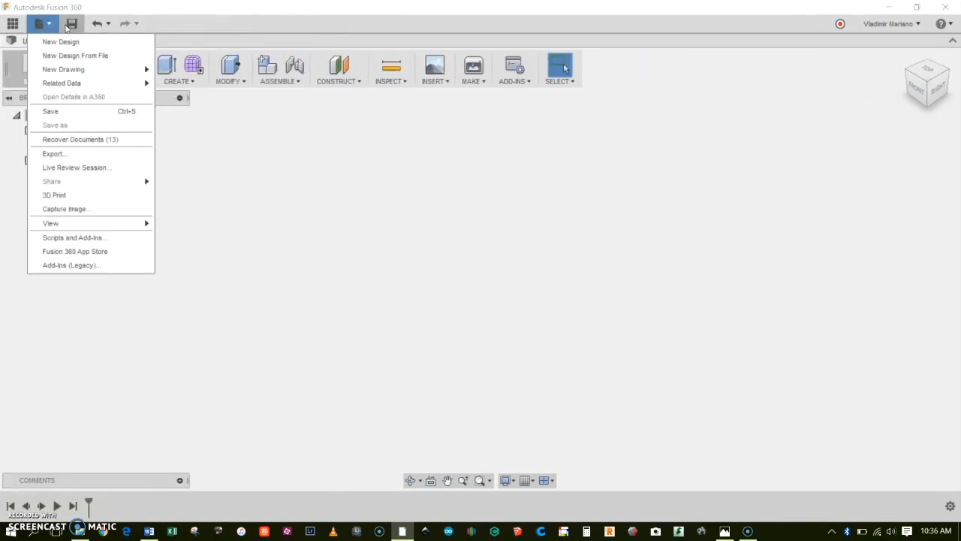
{"action": "left_click", "coordinate": [97, 7]}
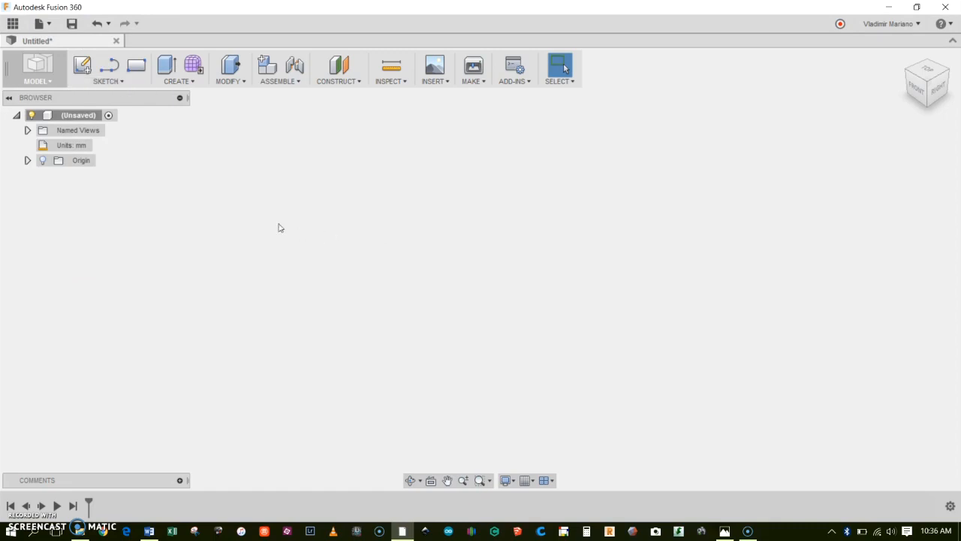
{"action": "left_click", "coordinate": [128, 88]}
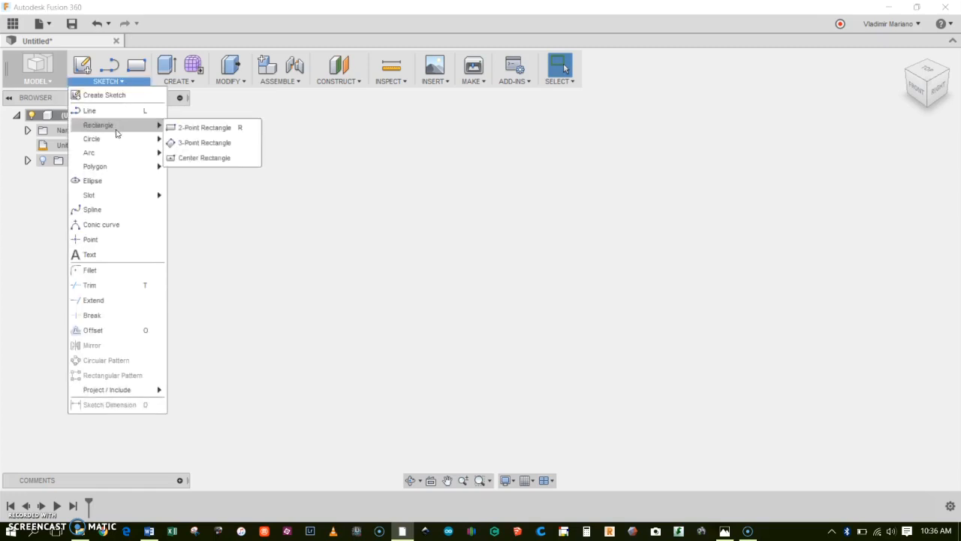
{"action": "left_click", "coordinate": [395, 166]}
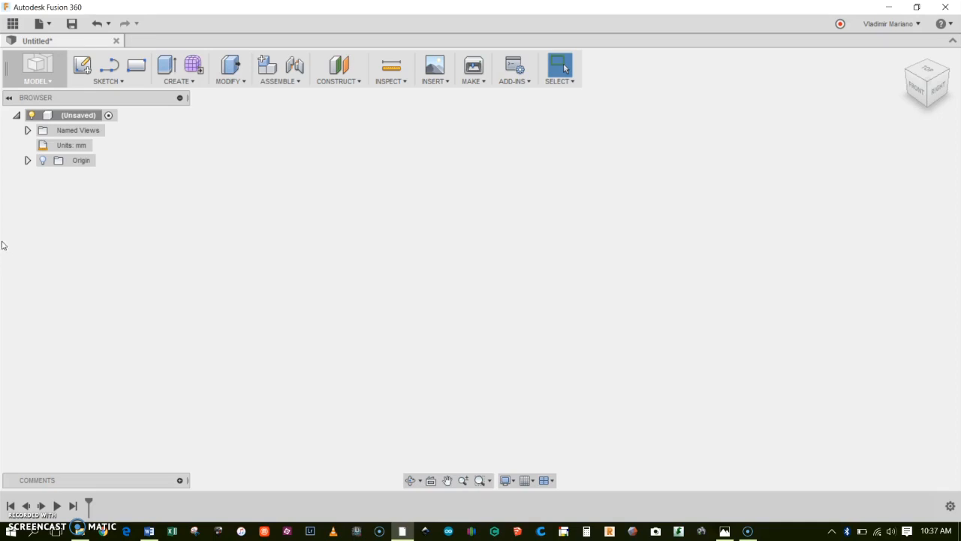
Step: Show the origin planes and axes, inspect them from another angle, and hide them again from the home view
{"action": "left_click", "coordinate": [42, 163]}
{"action": "left_click", "coordinate": [41, 160]}
{"action": "left_click", "coordinate": [42, 161]}
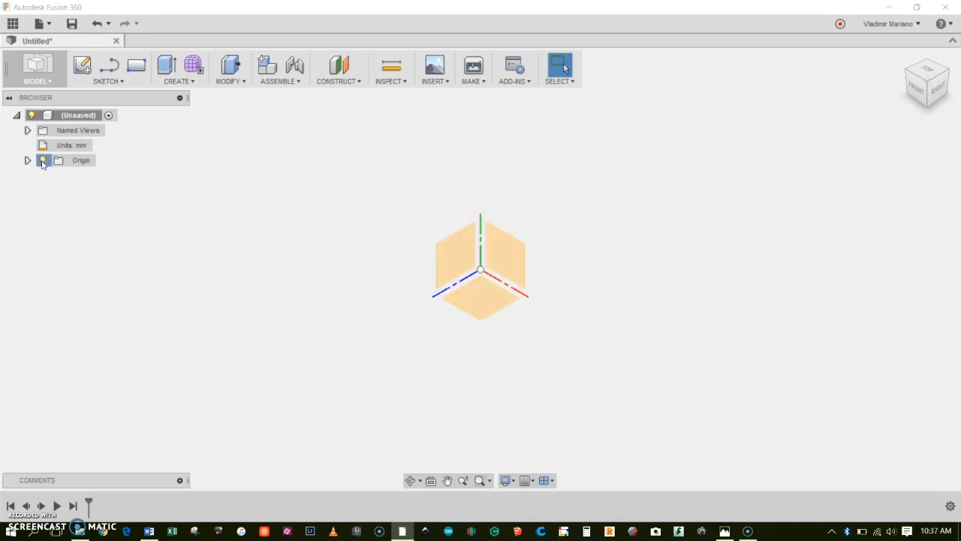
{"action": "left_click", "coordinate": [41, 161]}
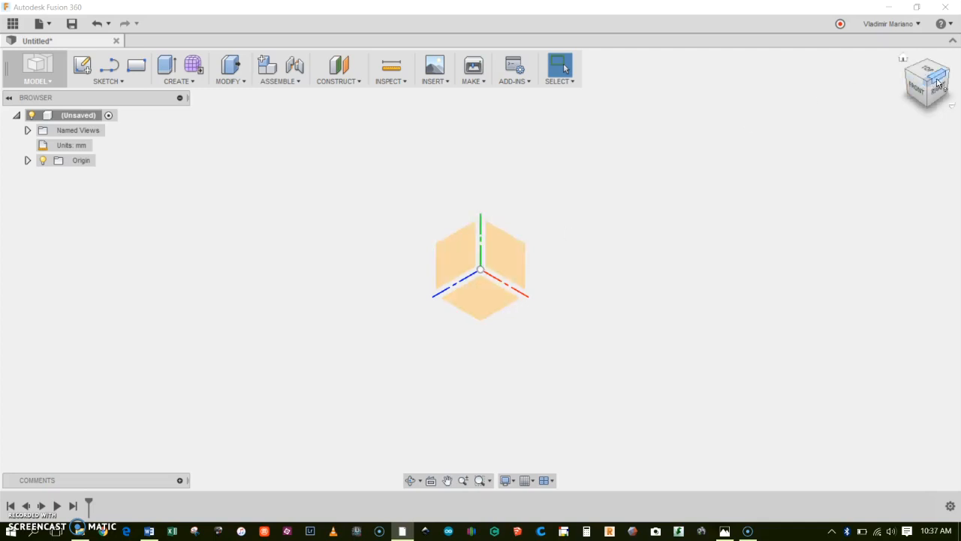
{"action": "mouse_move", "coordinate": [943, 88]}
{"action": "left_mouse_down"}
{"action": "mouse_move", "coordinate": [899, 65]}
{"action": "mouse_move", "coordinate": [948, 102]}
{"action": "mouse_move", "coordinate": [895, 66]}
{"action": "left_mouse_up"}
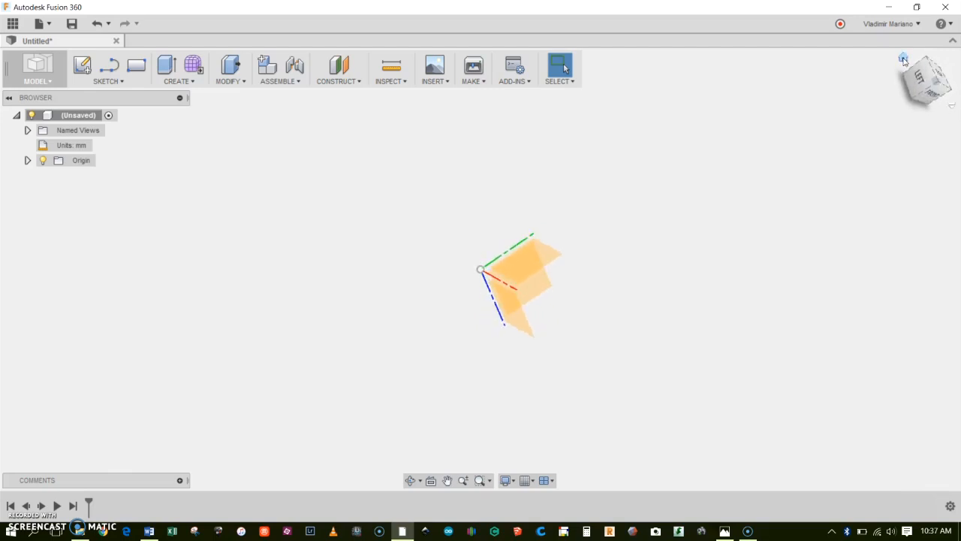
{"action": "left_click", "coordinate": [902, 60]}
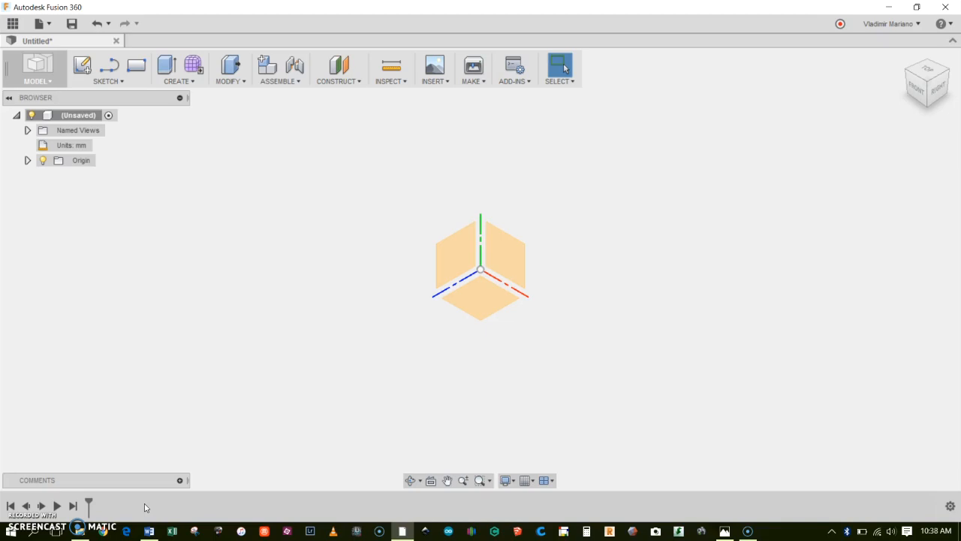
{"action": "left_click", "coordinate": [43, 160]}
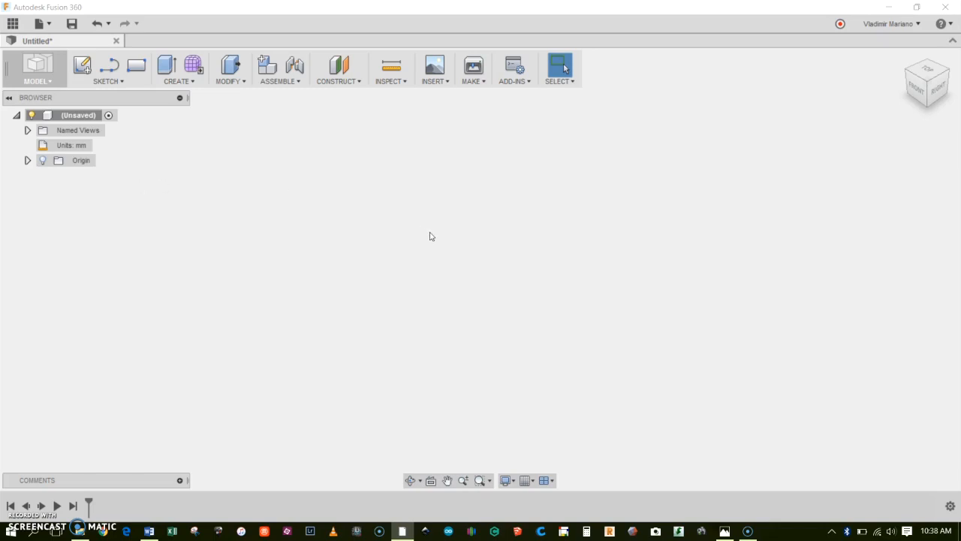
Step: Create a new sketch on the vertical origin plane spanned by the red and green axes
{"action": "left_click", "coordinate": [134, 85]}
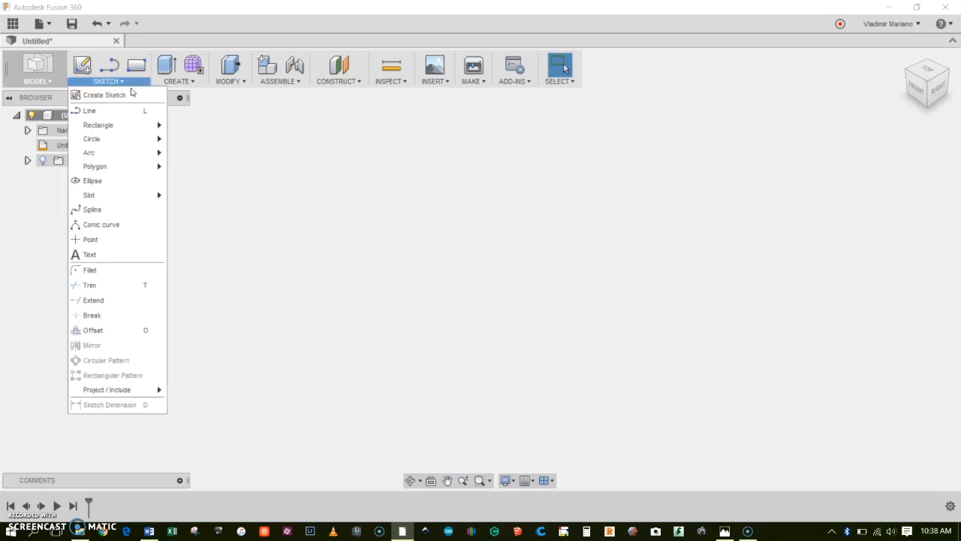
{"action": "left_click", "coordinate": [131, 95]}
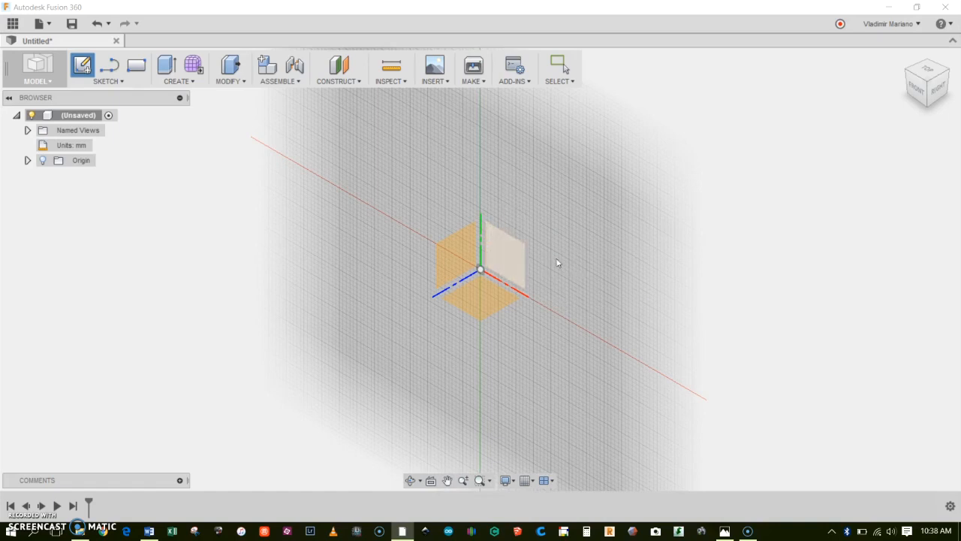
{"action": "left_click", "coordinate": [513, 255]}
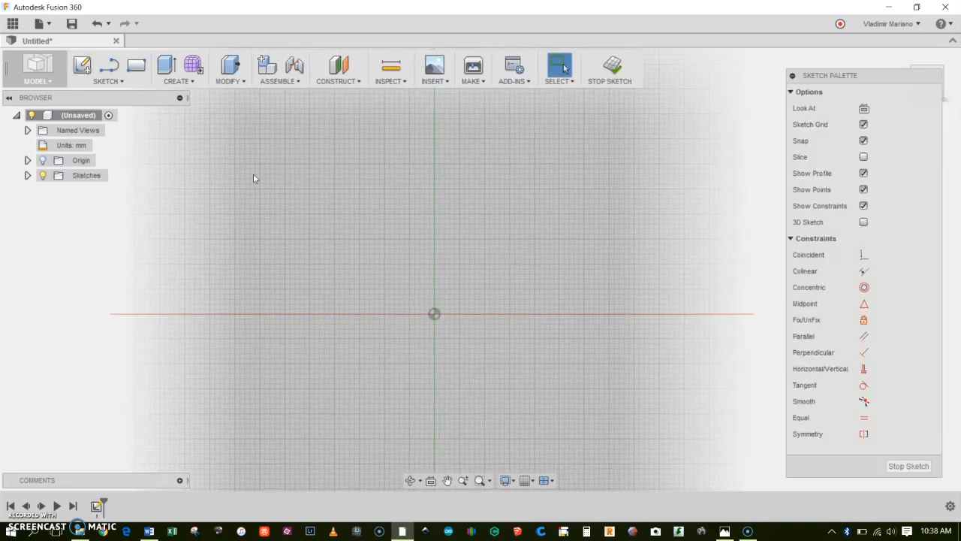
Step: Draw a closed, irregular six-sided profile of about 9120 mm² around the origin with the Line tool and finish the sketch
{"action": "left_click", "coordinate": [112, 82]}
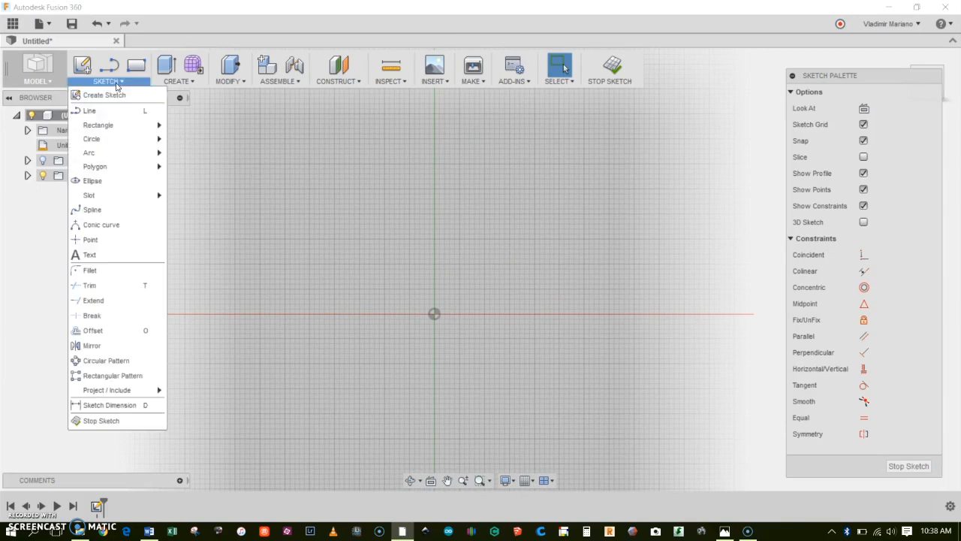
{"action": "left_click", "coordinate": [108, 113]}
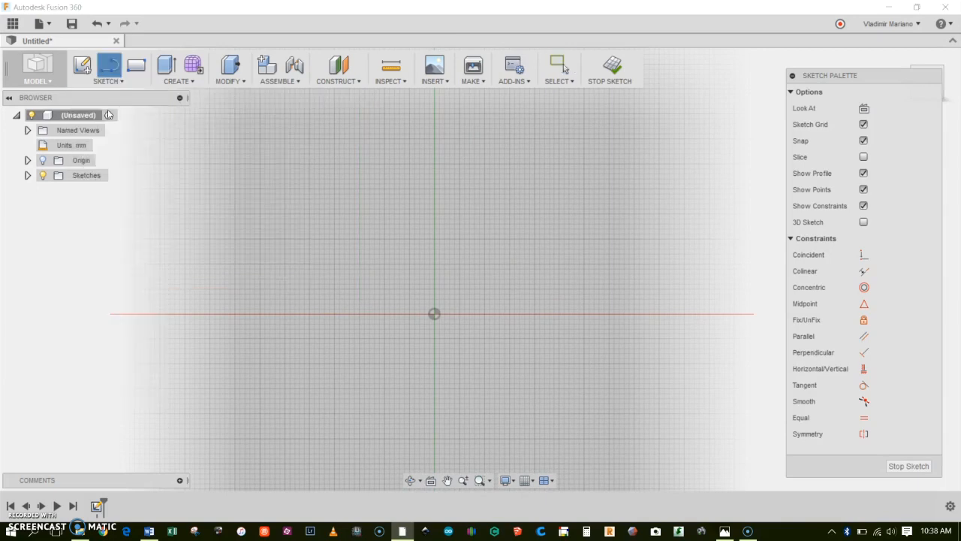
{"action": "left_click", "coordinate": [272, 203]}
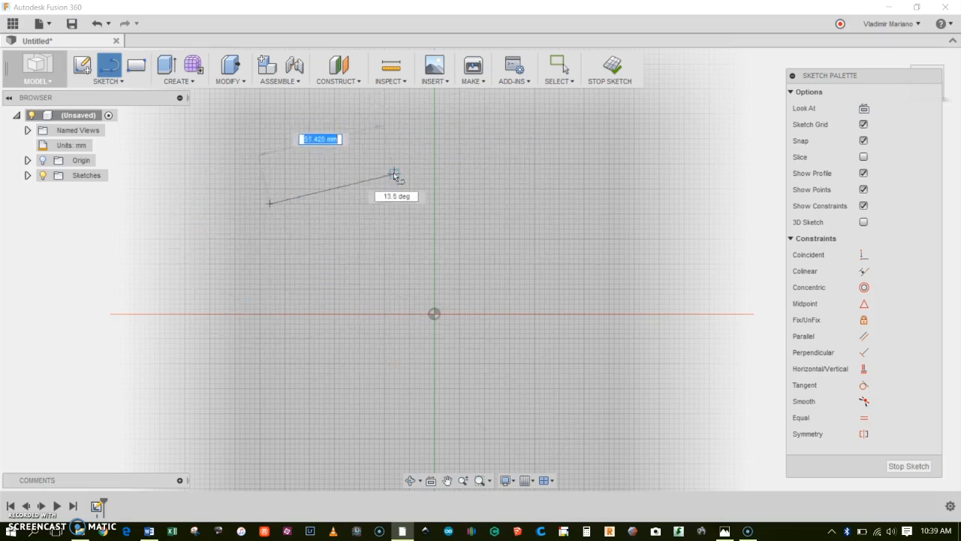
{"action": "left_click", "coordinate": [421, 138]}
{"action": "left_click", "coordinate": [546, 149]}
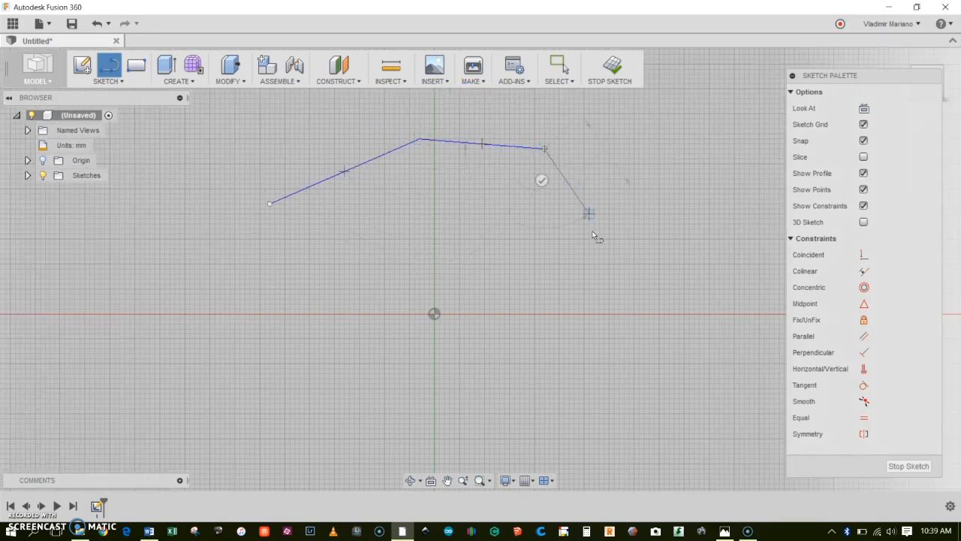
{"action": "left_click", "coordinate": [604, 258]}
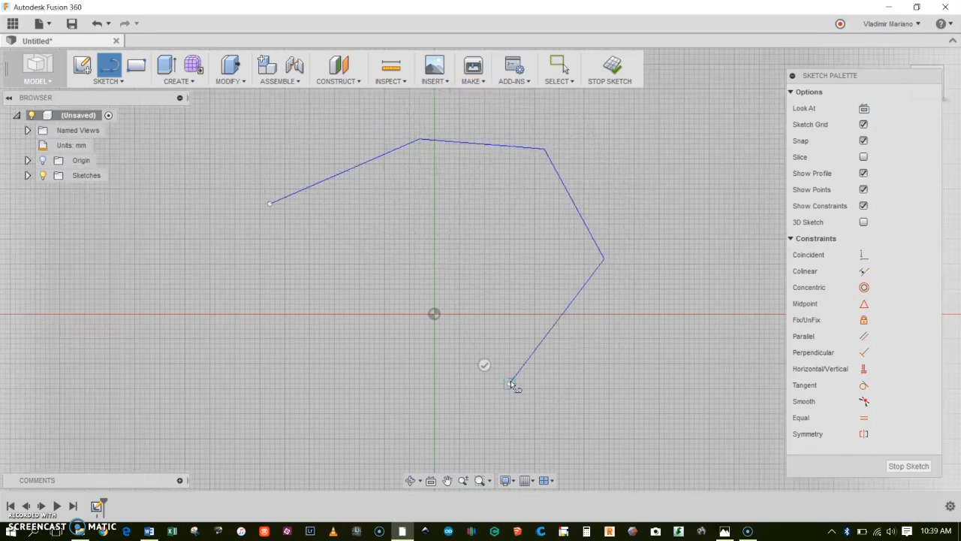
{"action": "left_click", "coordinate": [510, 383]}
{"action": "left_click", "coordinate": [324, 344]}
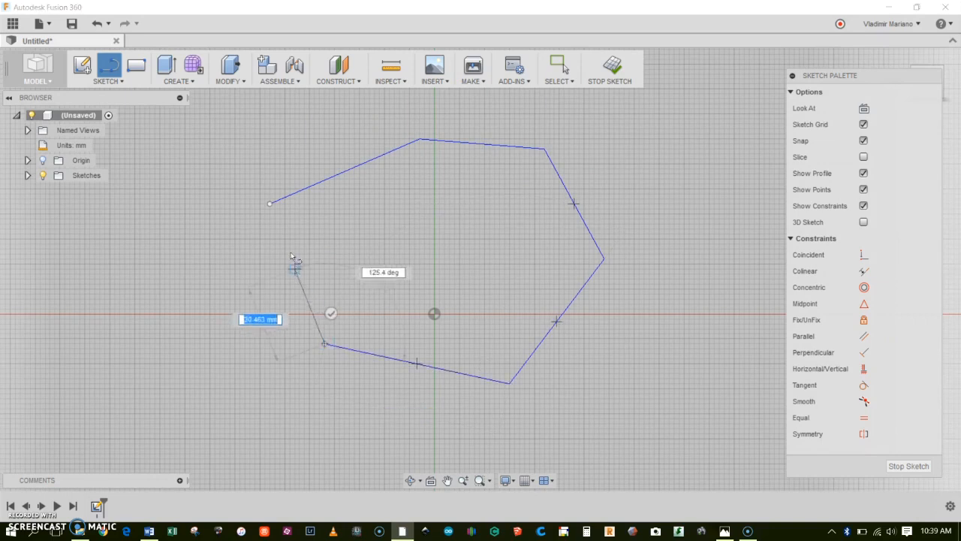
{"action": "left_click", "coordinate": [270, 204]}
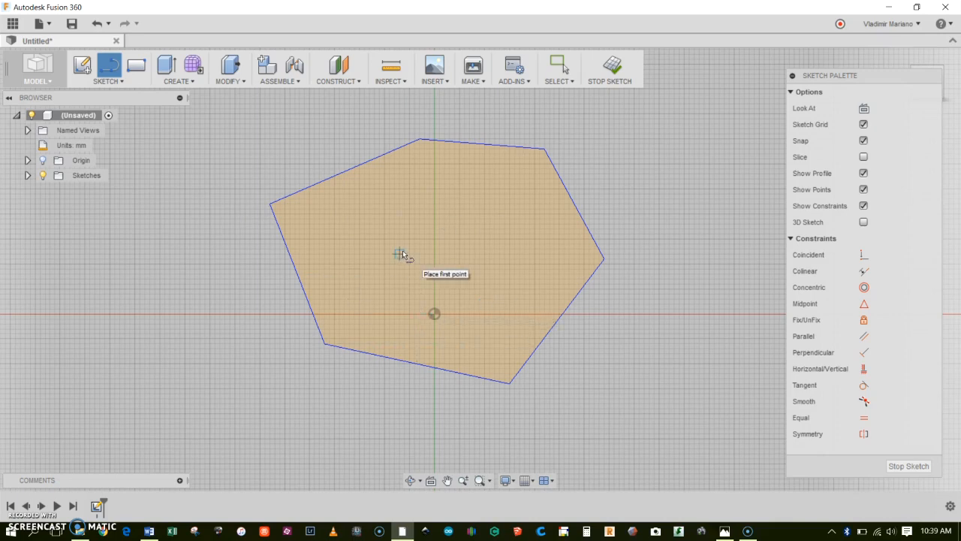
{"action": "left_click", "coordinate": [909, 466]}
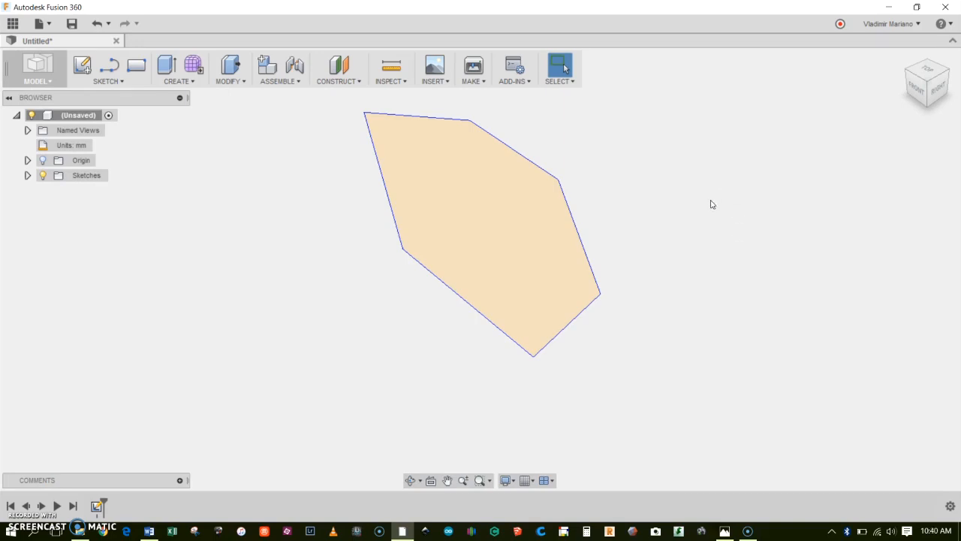
Step: Extrude the six-sided profile backward to a distance of -80 mm as a new body
{"action": "left_click", "coordinate": [184, 84]}
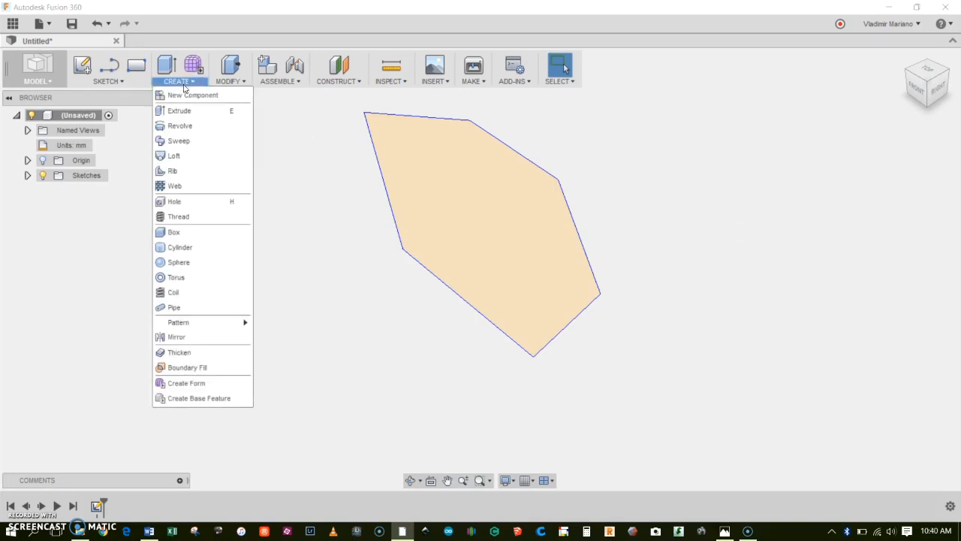
{"action": "left_click", "coordinate": [179, 111]}
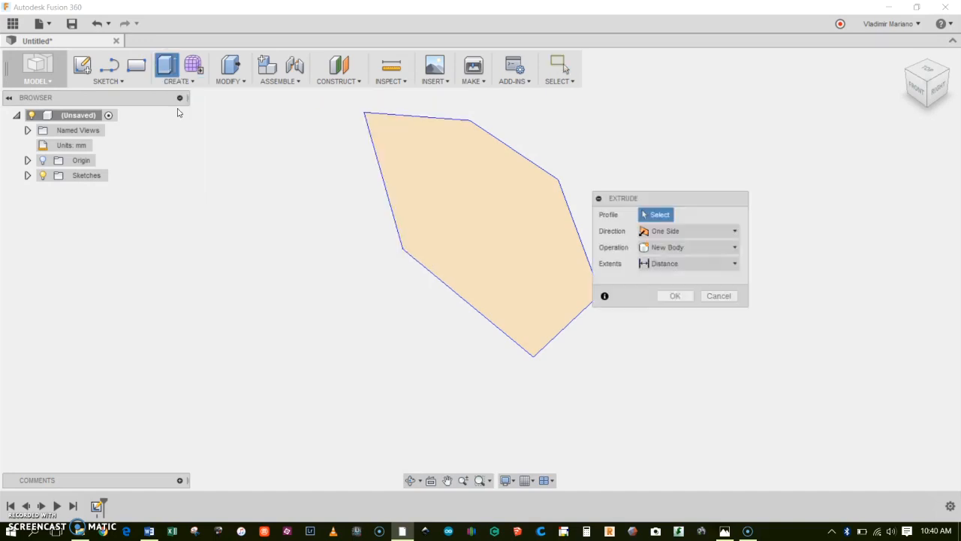
{"action": "left_click", "coordinate": [488, 208]}
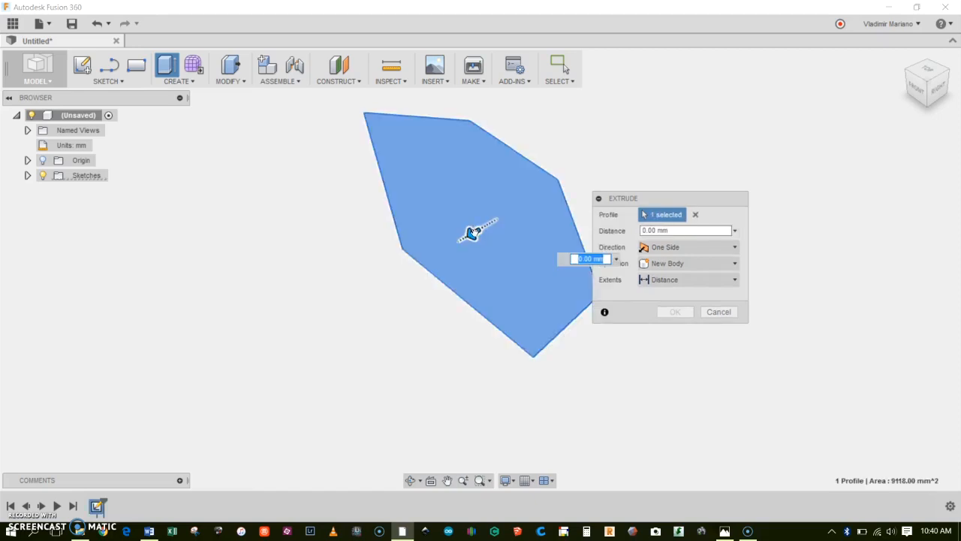
{"action": "left_click_drag", "start_coordinate": [470, 227], "coordinate": [319, 303]}
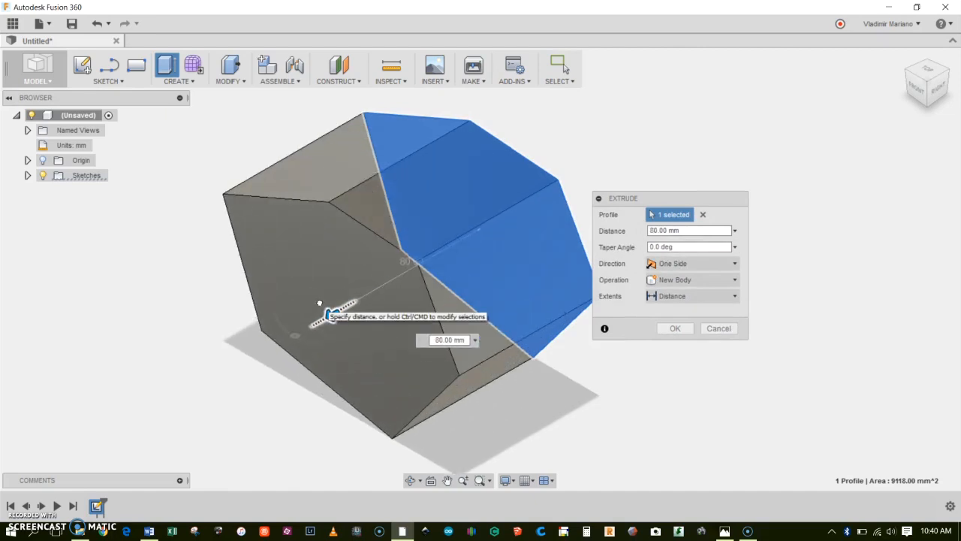
{"action": "left_click_drag", "start_coordinate": [319, 302], "coordinate": [669, 121]}
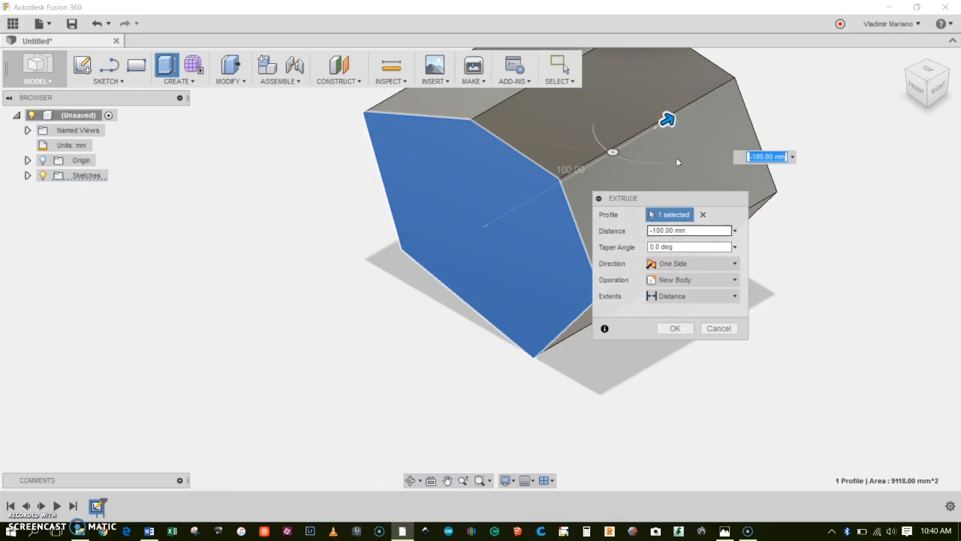
{"action": "left_click_drag", "start_coordinate": [668, 120], "coordinate": [644, 136]}
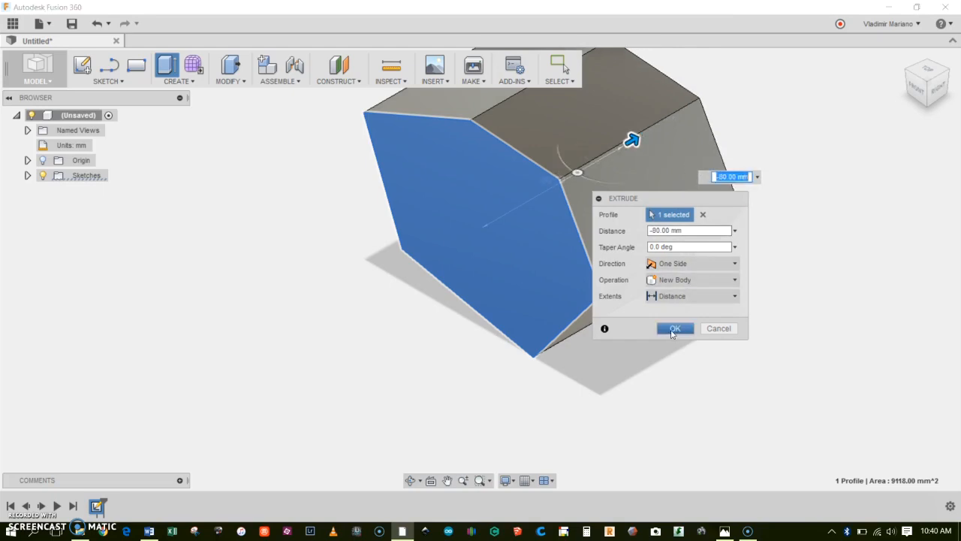
{"action": "left_click", "coordinate": [674, 330]}
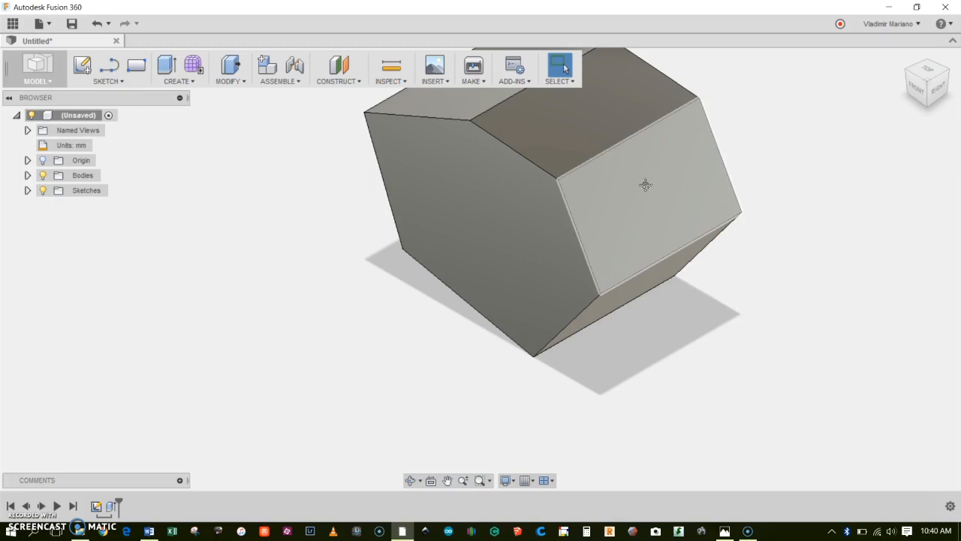
{"action": "middle_click_drag", "start_coordinate": [644, 187], "coordinate": [566, 283]}
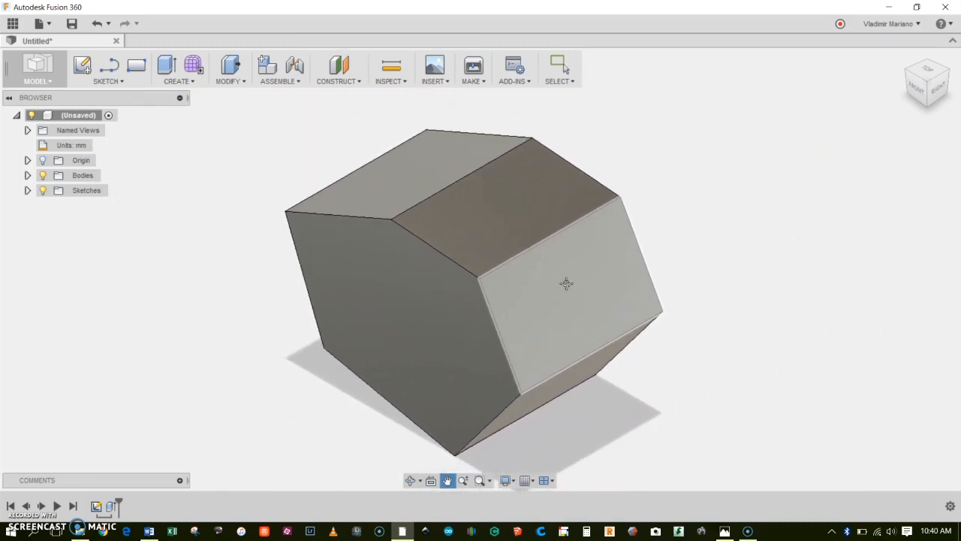
{"action": "key", "text": "Escape"}
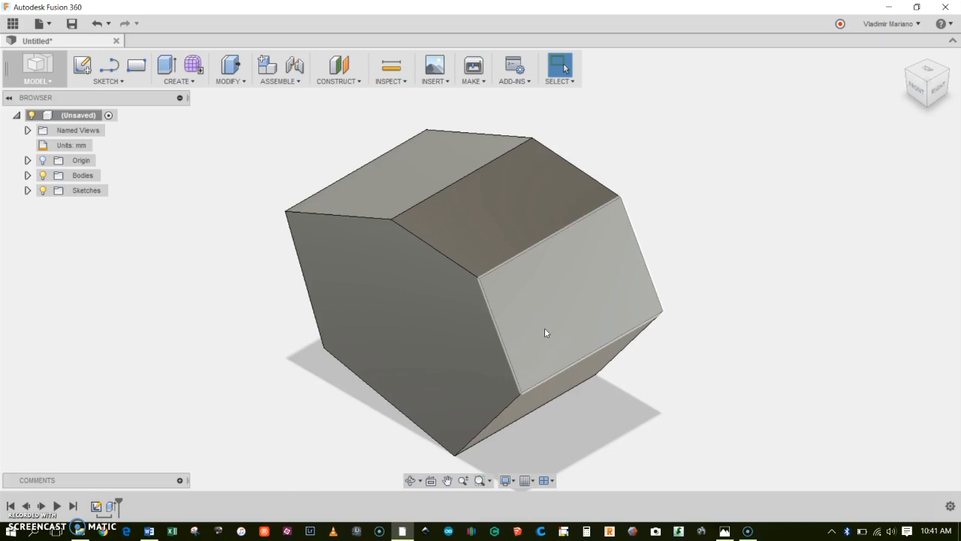
{"action": "scroll", "coordinate": [538, 332], "scroll_direction": "up", "scroll_amount": 5}
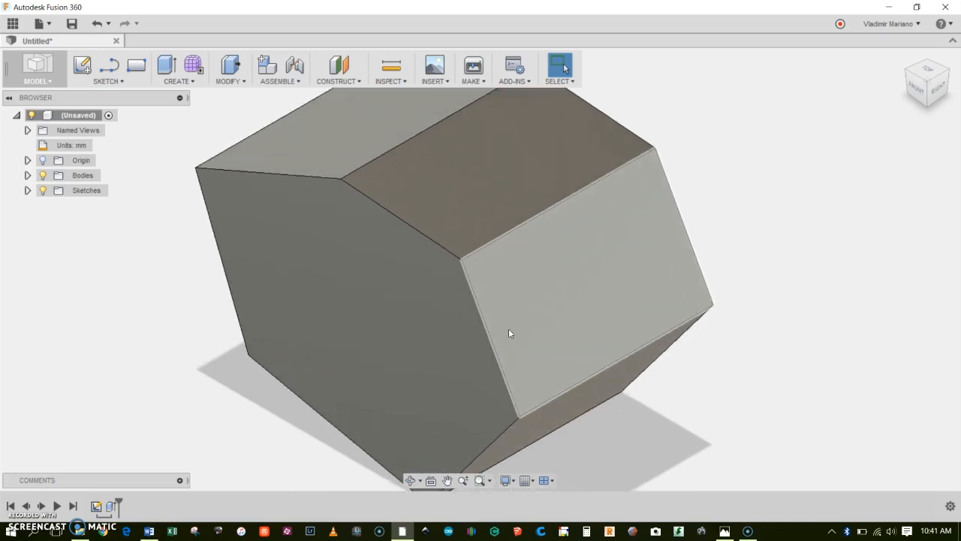
{"action": "scroll", "coordinate": [503, 337], "scroll_direction": "down", "scroll_amount": 2}
{"action": "scroll", "coordinate": [503, 338], "scroll_direction": "down", "scroll_amount": 5}
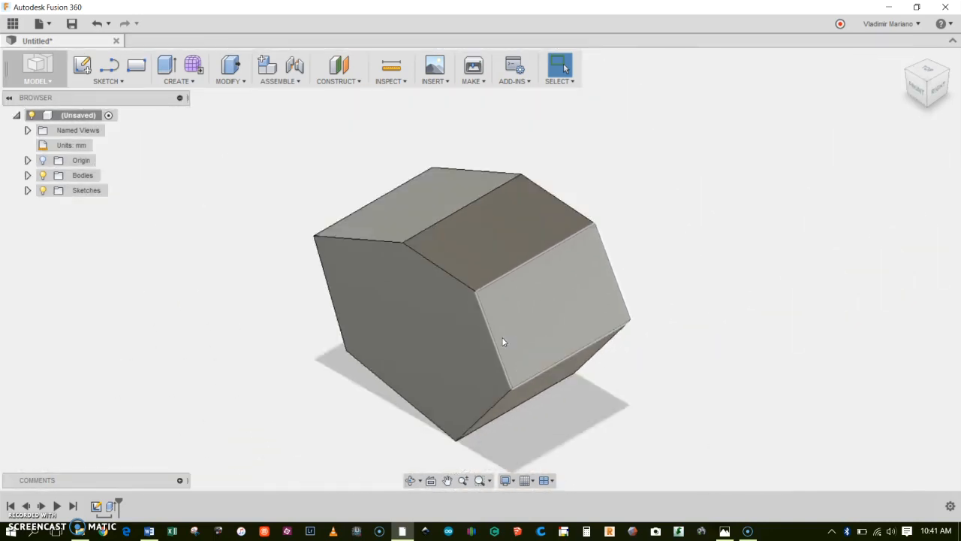
{"action": "scroll", "coordinate": [506, 360], "scroll_direction": "up", "scroll_amount": 3}
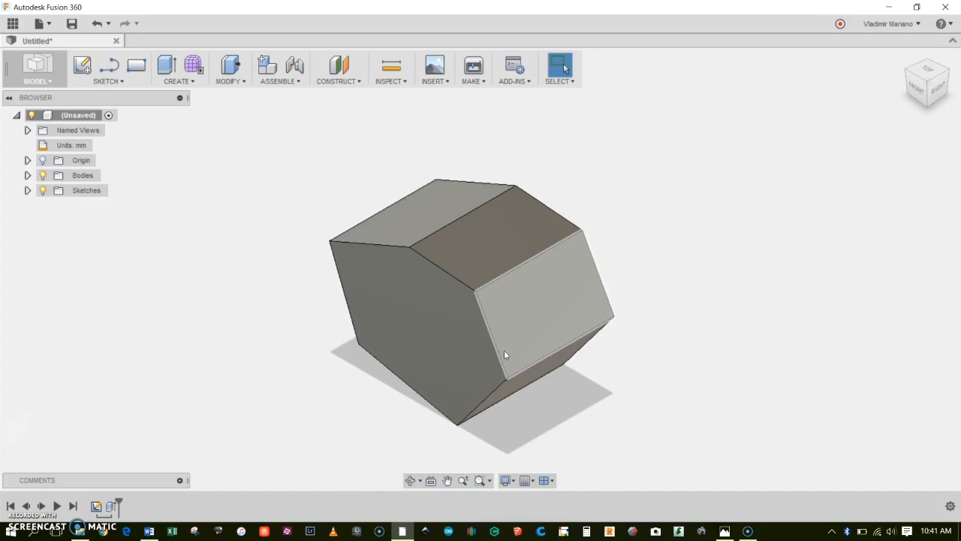
Step: Examine the extruded six-sided body at close and far zoom levels and from a rotated viewing angle
{"action": "scroll", "coordinate": [504, 348], "scroll_direction": "down", "scroll_amount": 3}
{"action": "scroll", "coordinate": [503, 348], "scroll_direction": "up", "scroll_amount": 8}
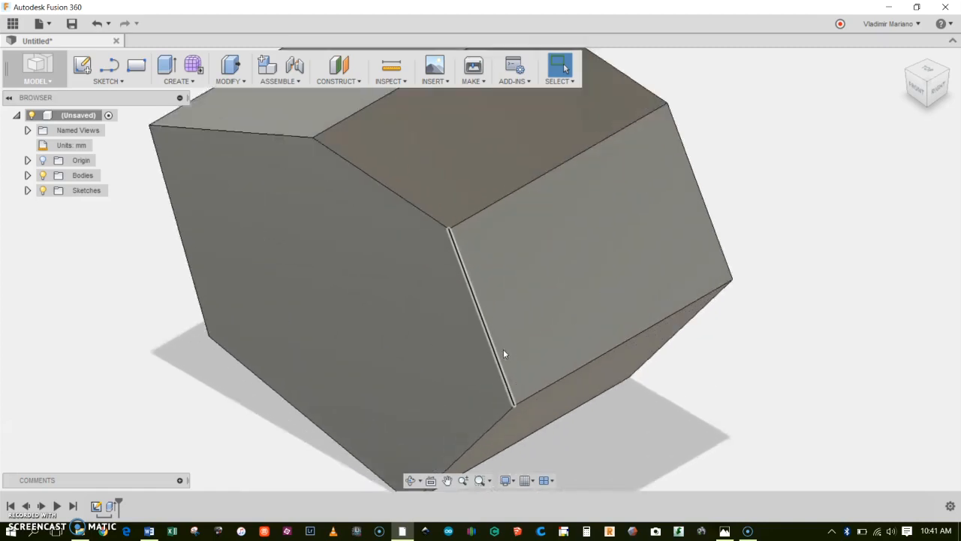
{"action": "scroll", "coordinate": [503, 349], "scroll_direction": "down", "scroll_amount": 1}
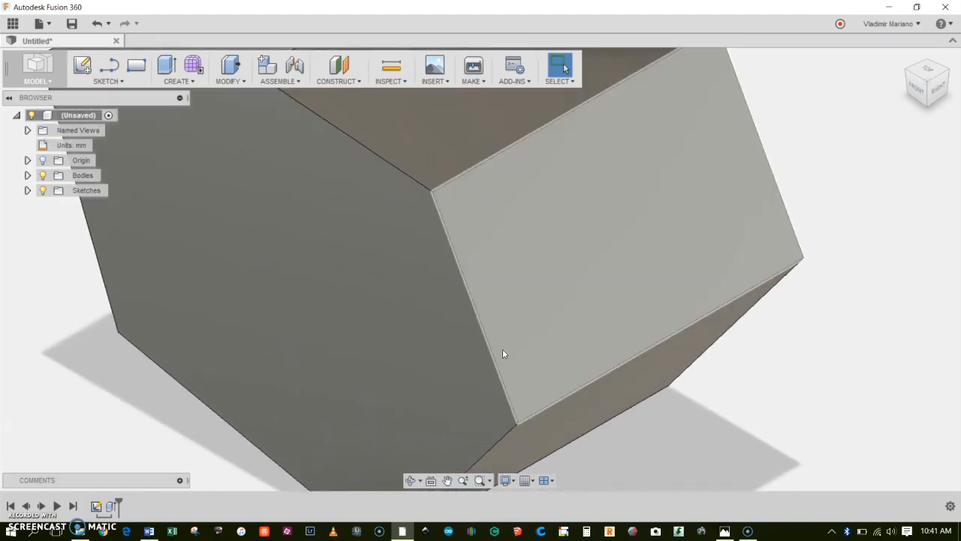
{"action": "scroll", "coordinate": [502, 349], "scroll_direction": "down", "scroll_amount": 4}
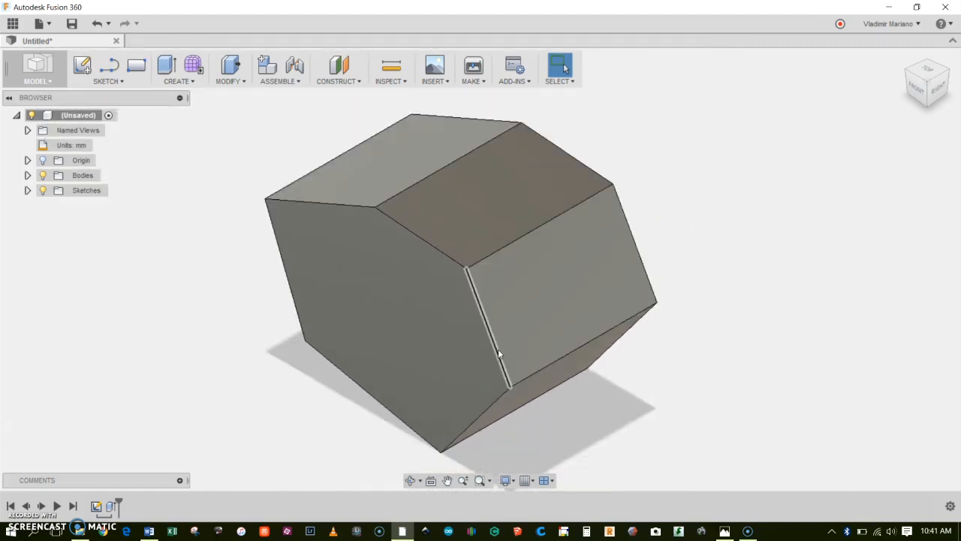
{"action": "scroll", "coordinate": [497, 348], "scroll_direction": "up", "scroll_amount": 4}
{"action": "scroll", "coordinate": [497, 344], "scroll_direction": "down", "scroll_amount": 3}
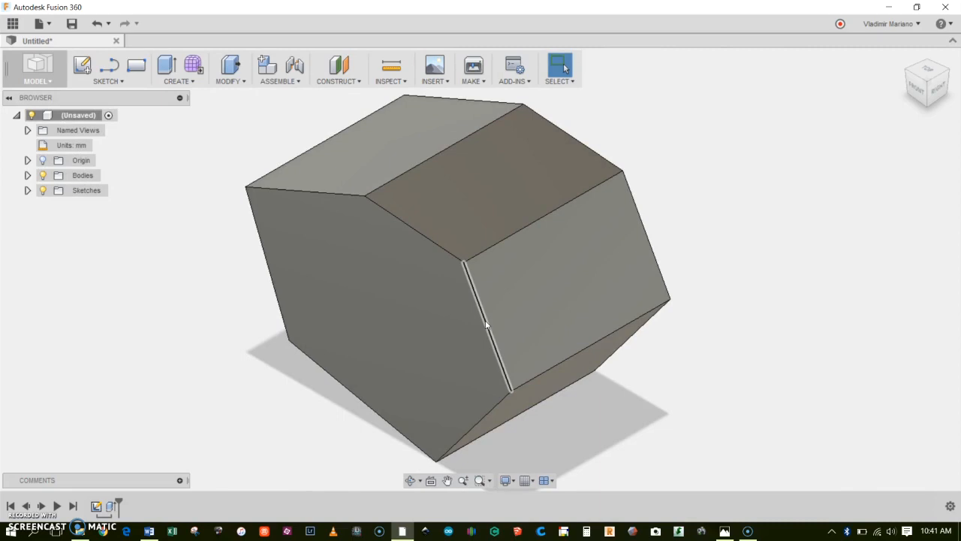
{"action": "middle_click_drag", "start_coordinate": [484, 323], "coordinate": [536, 304], "text": "shift"}
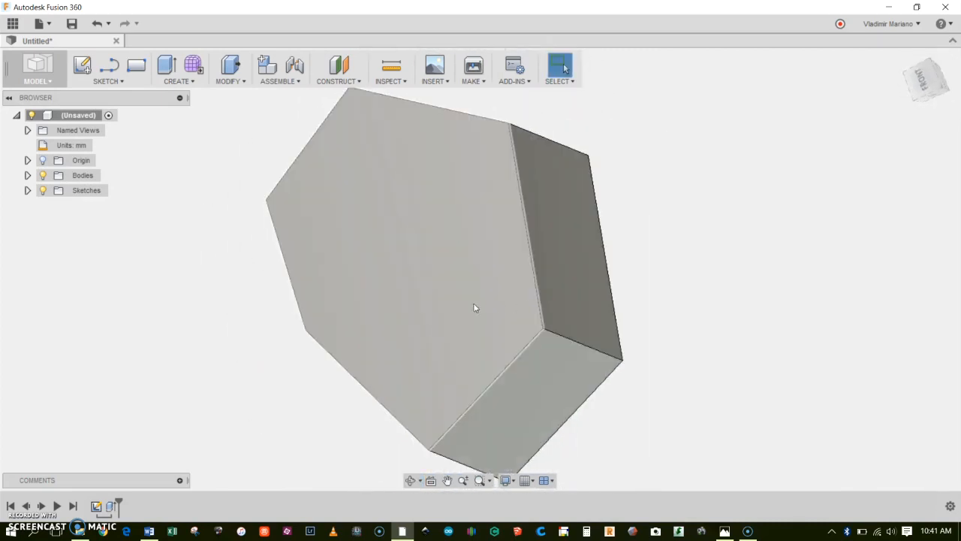
{"action": "scroll", "coordinate": [457, 283], "scroll_direction": "down", "scroll_amount": 5}
{"action": "scroll", "coordinate": [457, 283], "scroll_direction": "down", "scroll_amount": 6}
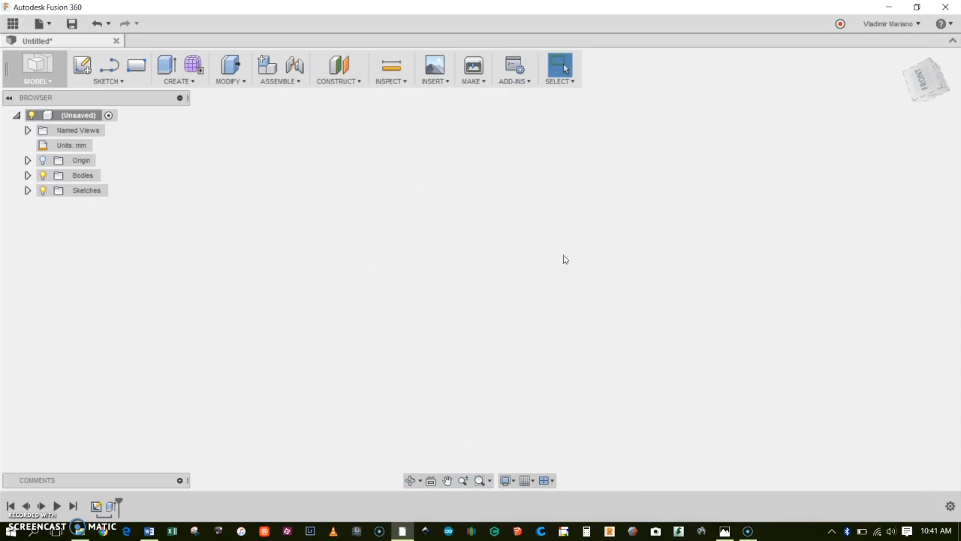
{"action": "scroll", "coordinate": [463, 279], "scroll_direction": "up", "scroll_amount": 10}
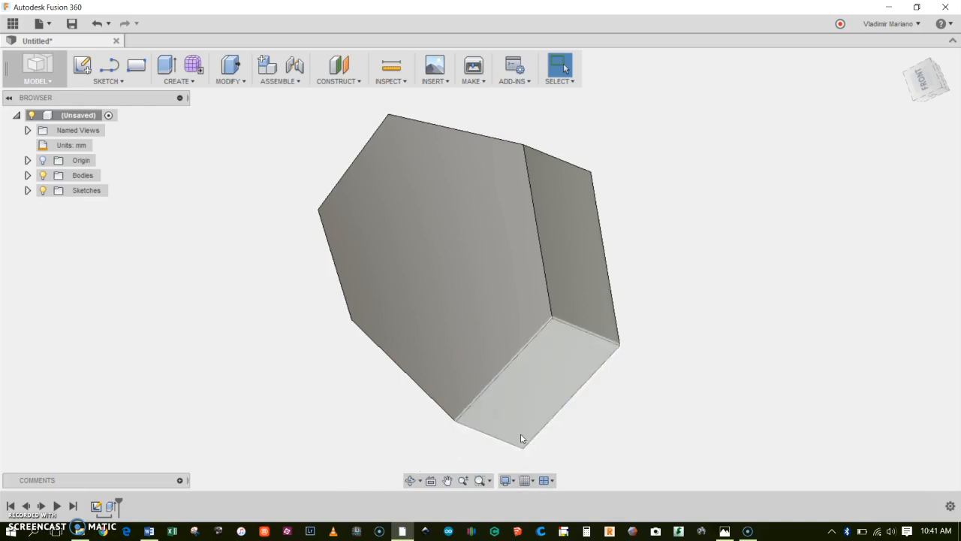
Step: Inspect the body with the Orbit, Pan and Look At tools, including a square view of one side face, and return to the home view
{"action": "left_click", "coordinate": [411, 483]}
{"action": "mouse_move", "coordinate": [282, 403]}
{"action": "left_mouse_down"}
{"action": "mouse_move", "coordinate": [311, 356]}
{"action": "mouse_move", "coordinate": [266, 300]}
{"action": "mouse_move", "coordinate": [359, 385]}
{"action": "left_mouse_up"}
{"action": "left_click", "coordinate": [447, 480]}
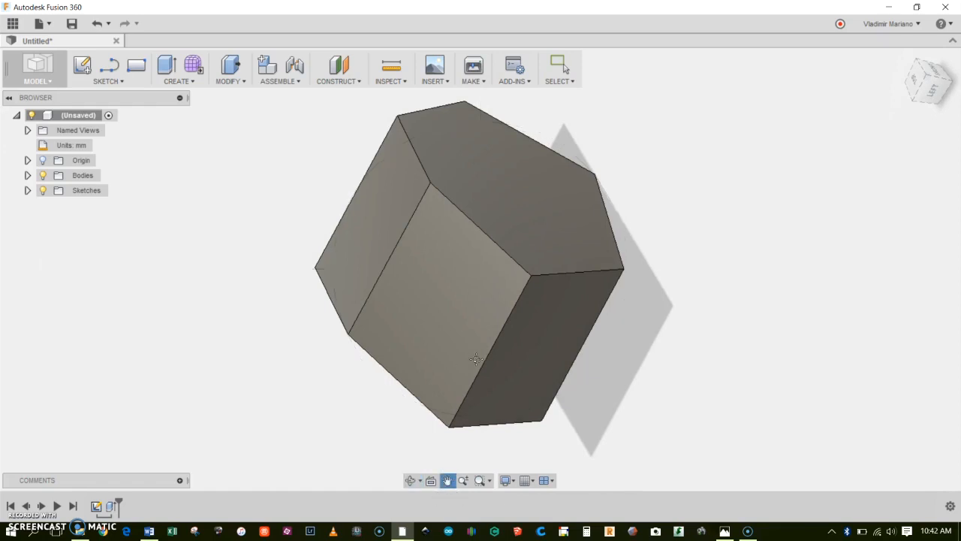
{"action": "left_click_drag", "start_coordinate": [475, 360], "coordinate": [454, 345]}
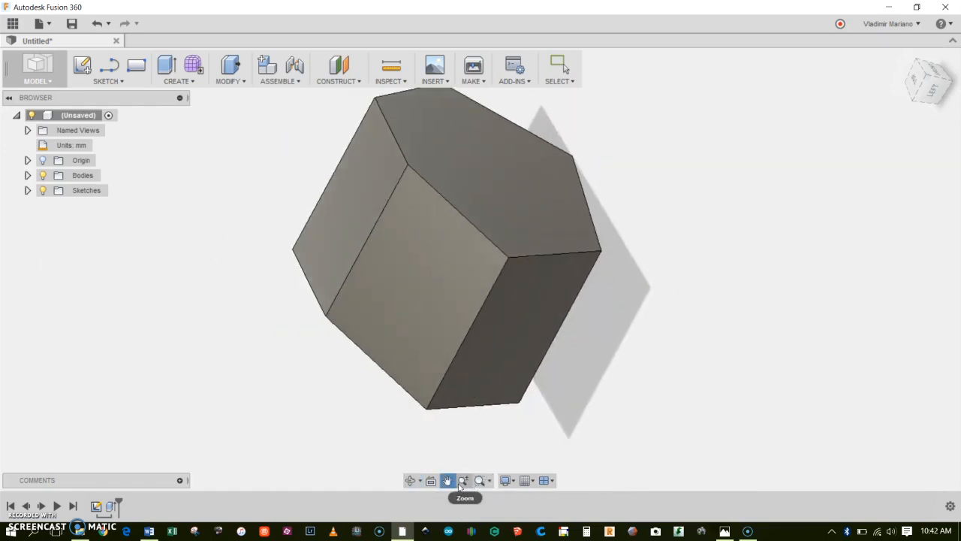
{"action": "left_click", "coordinate": [436, 485]}
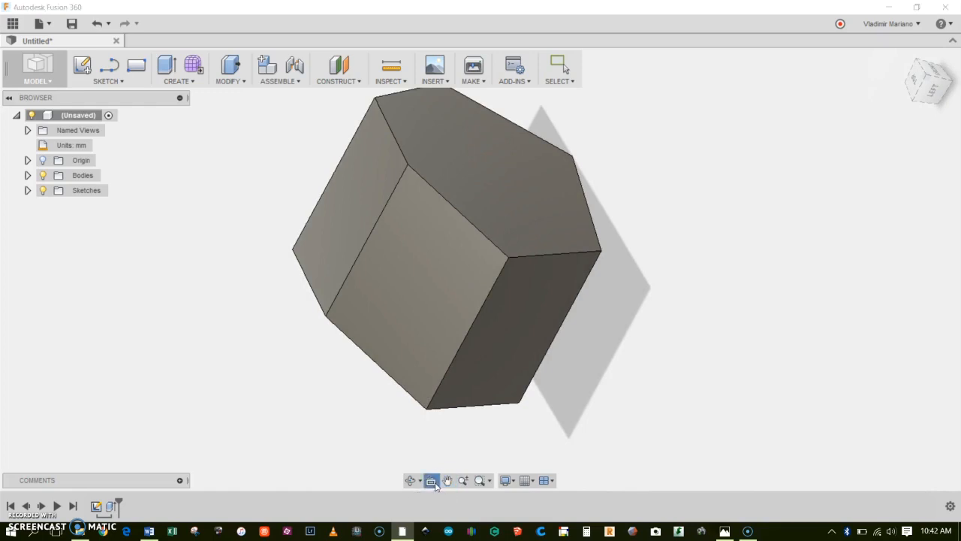
{"action": "left_click", "coordinate": [483, 361]}
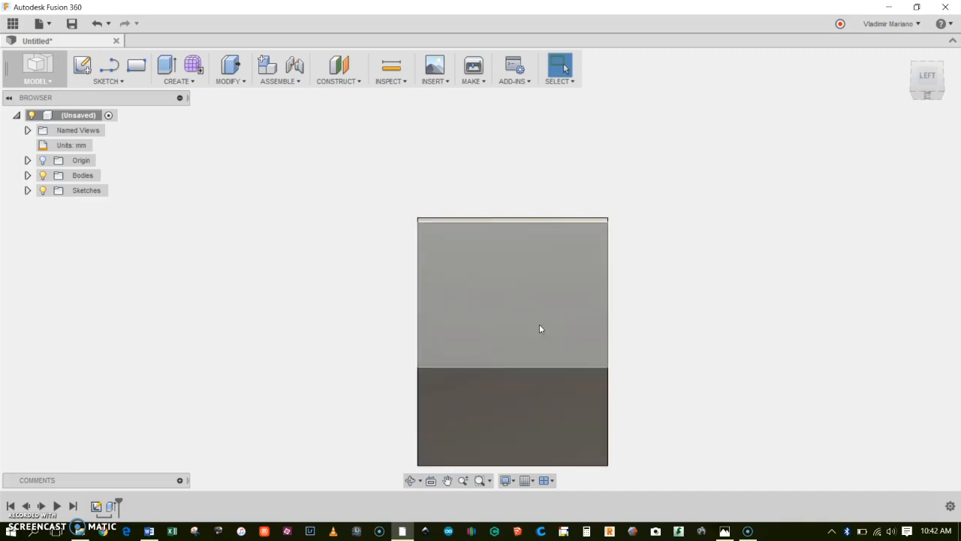
{"action": "scroll", "coordinate": [705, 230], "scroll_direction": "down", "scroll_amount": 2}
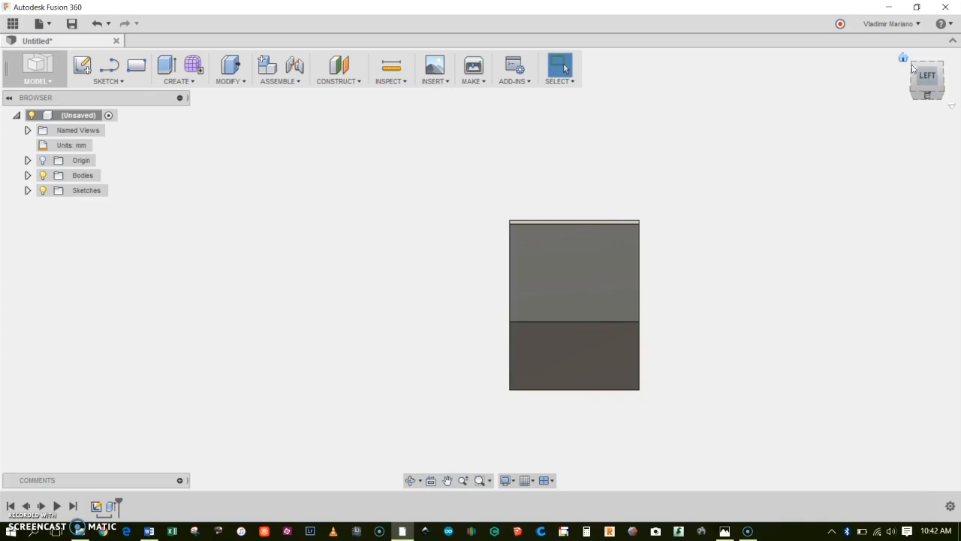
{"action": "left_click", "coordinate": [904, 57]}
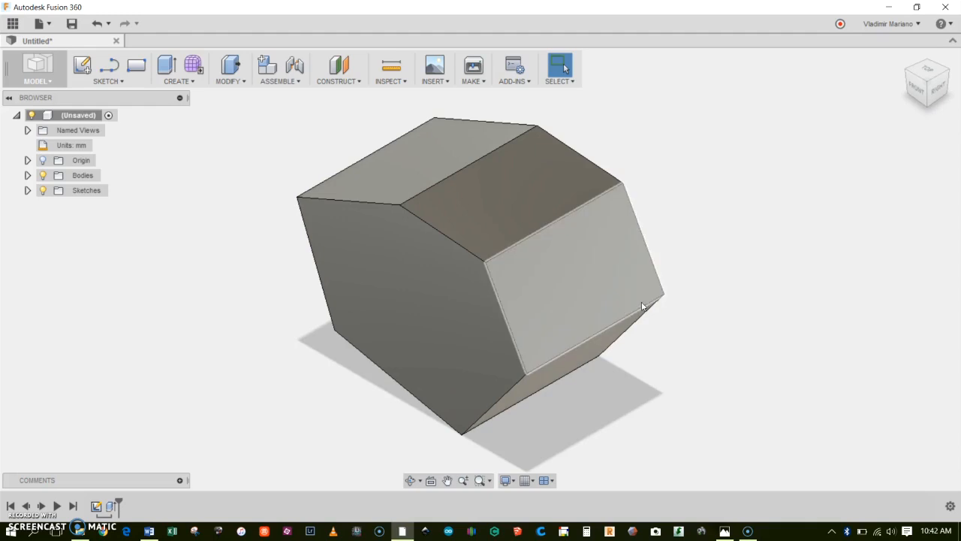
{"action": "middle_click_drag", "start_coordinate": [406, 322], "coordinate": [513, 229], "text": "shift"}
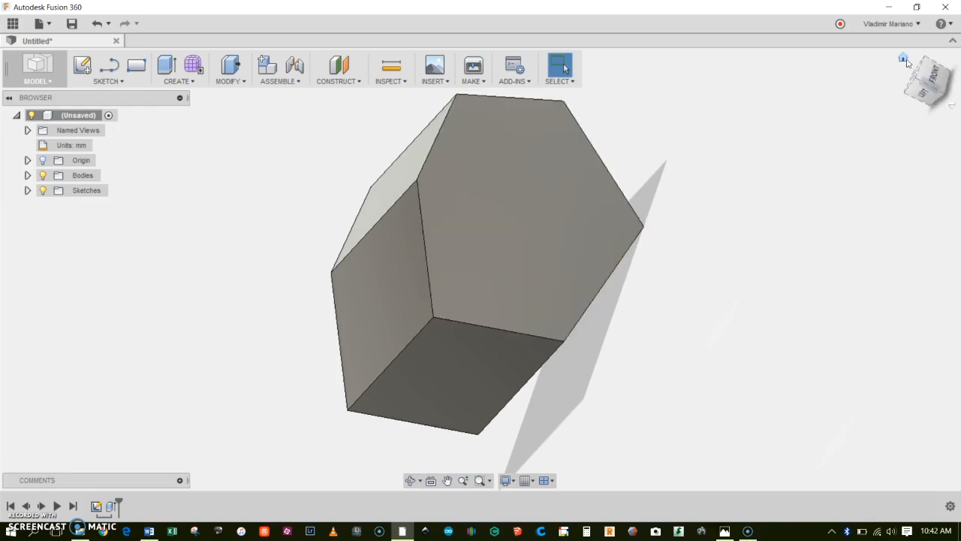
{"action": "left_click", "coordinate": [904, 57]}
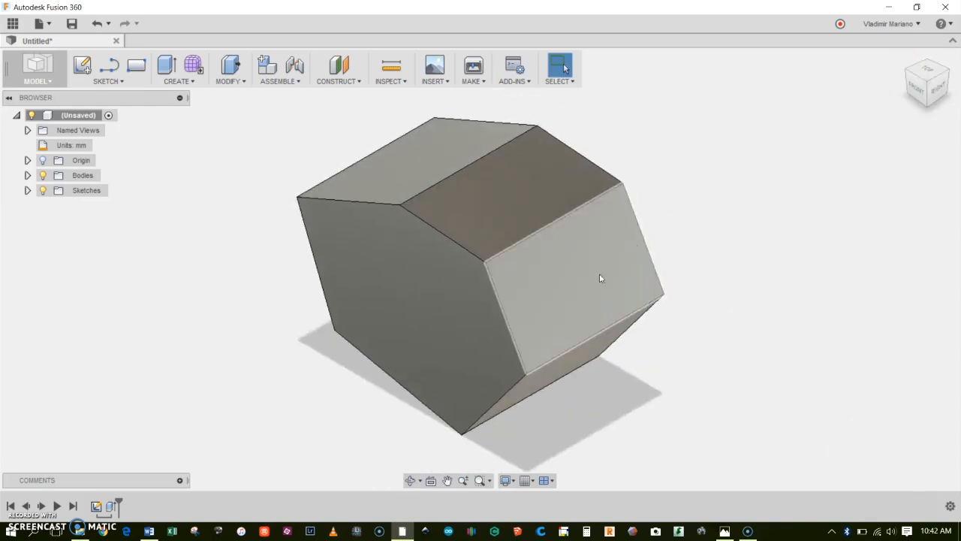
Step: Start a 2-Point Rectangle in a new sketch on the body's six-sided front face
{"action": "middle_click_drag", "start_coordinate": [408, 322], "coordinate": [503, 300], "text": "shift"}
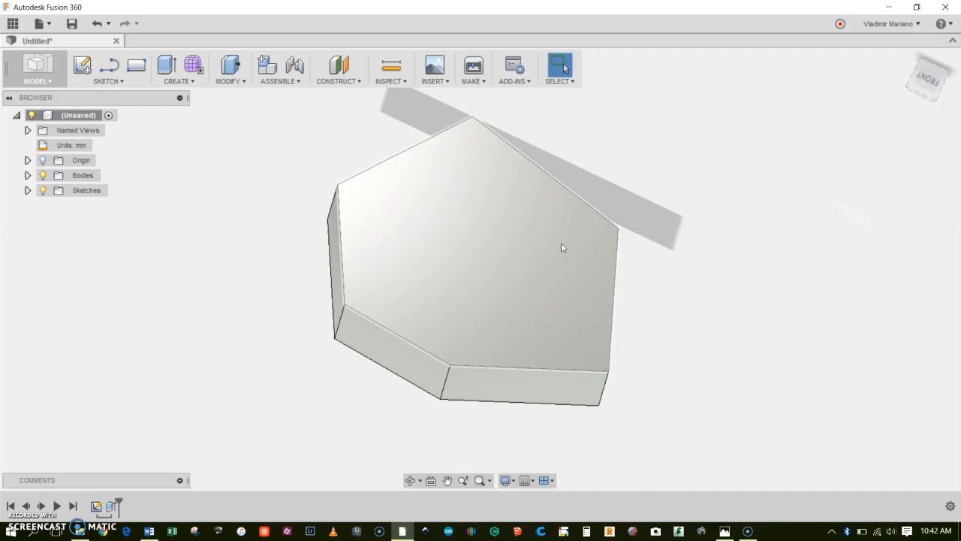
{"action": "left_click", "coordinate": [105, 81]}
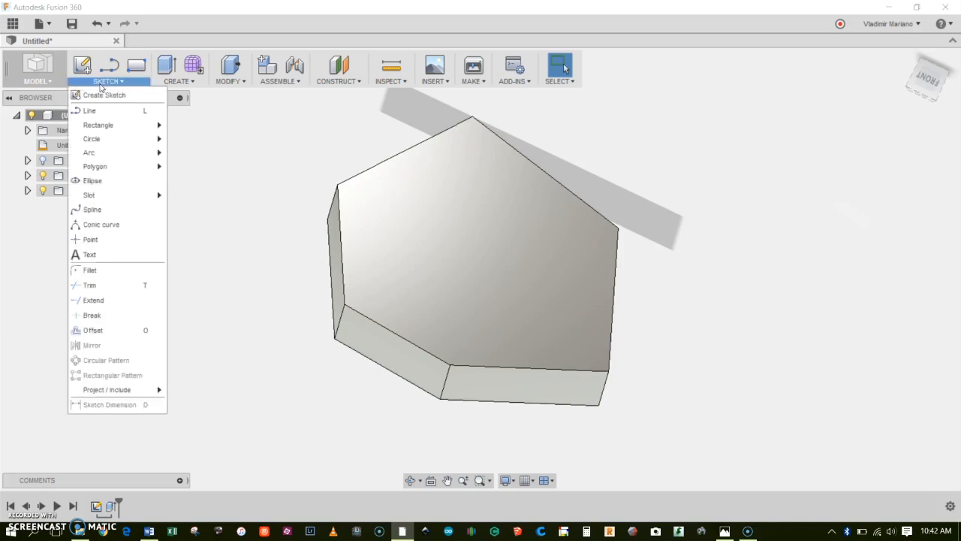
{"action": "mouse_move", "coordinate": [111, 126]}
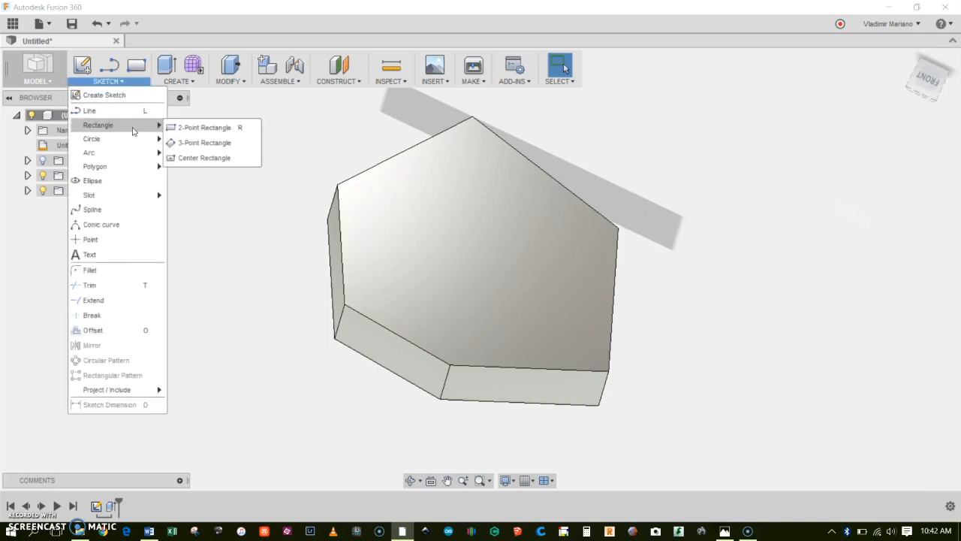
{"action": "left_click", "coordinate": [190, 129]}
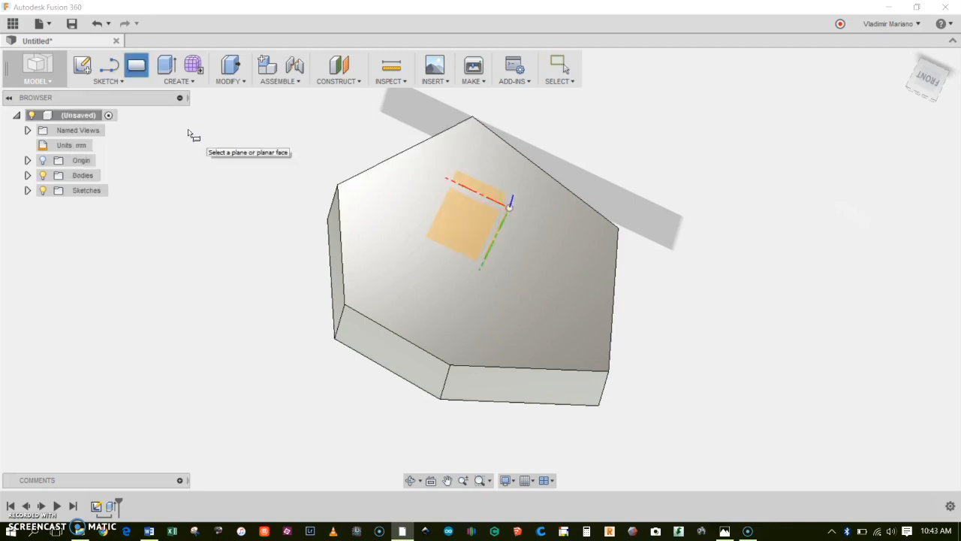
{"action": "left_click", "coordinate": [393, 236]}
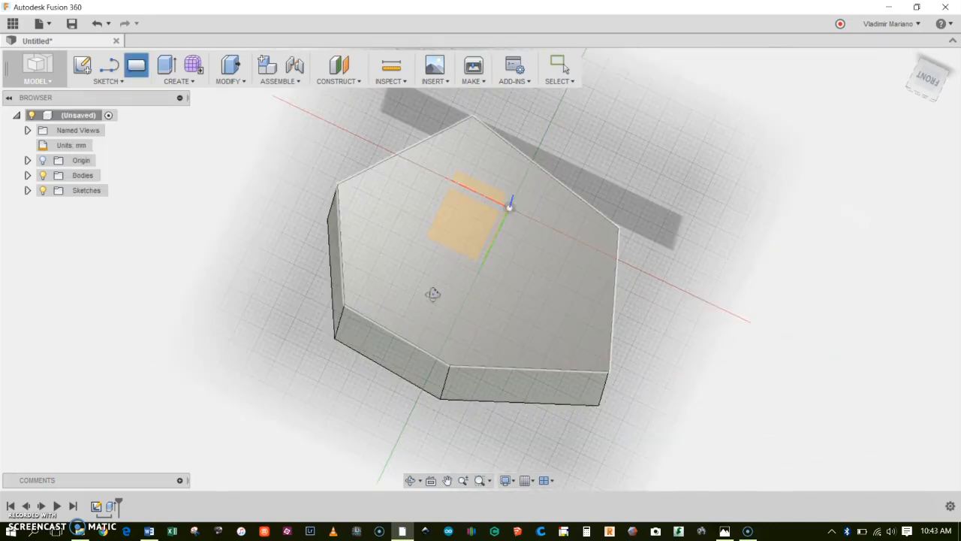
{"action": "middle_click_drag", "start_coordinate": [435, 290], "coordinate": [495, 257], "text": "shift"}
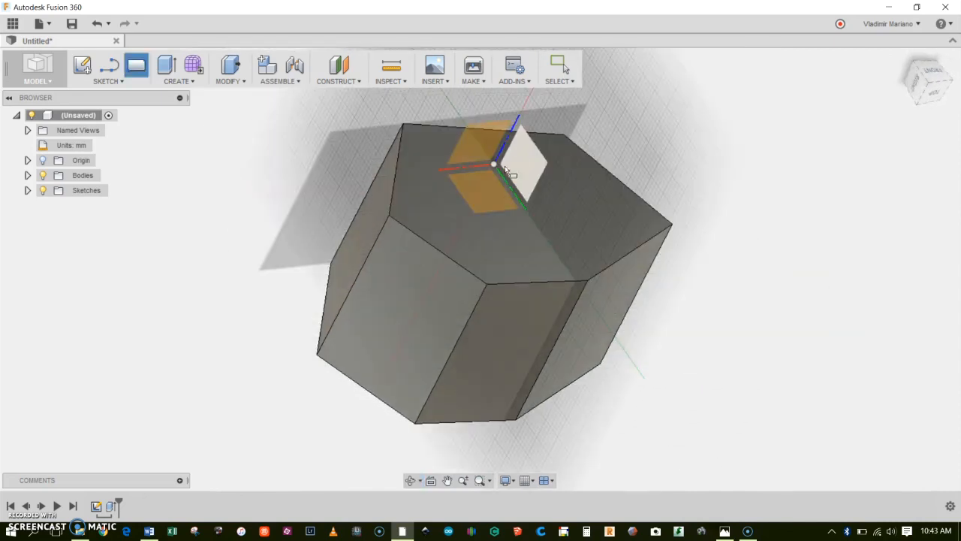
{"action": "middle_click_drag", "start_coordinate": [484, 187], "coordinate": [571, 274], "text": "shift"}
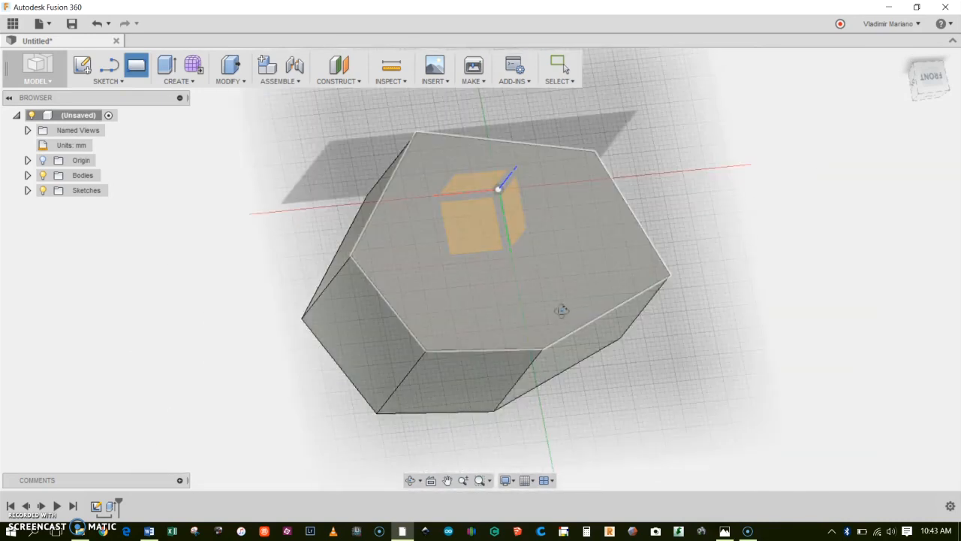
{"action": "middle_click_drag", "start_coordinate": [562, 310], "coordinate": [545, 277], "text": "shift"}
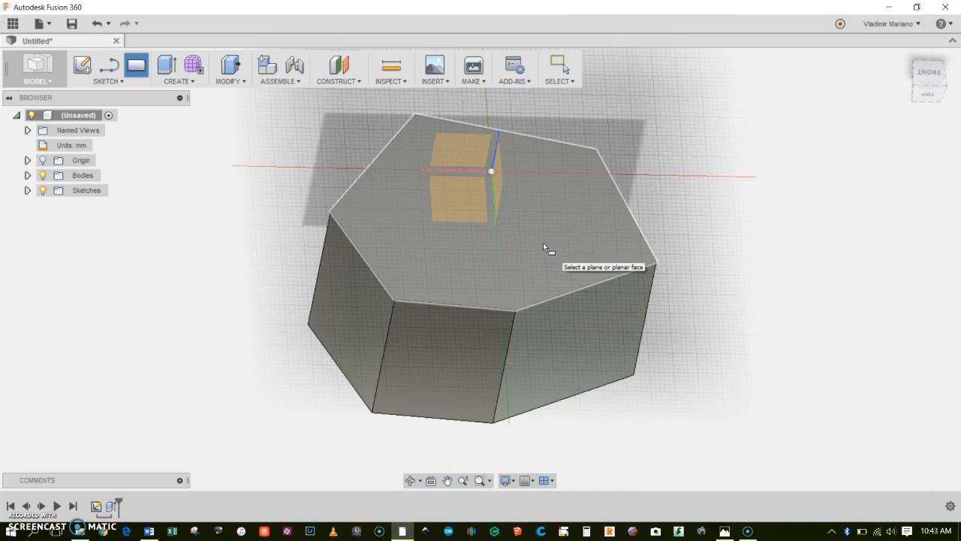
{"action": "left_click", "coordinate": [544, 243]}
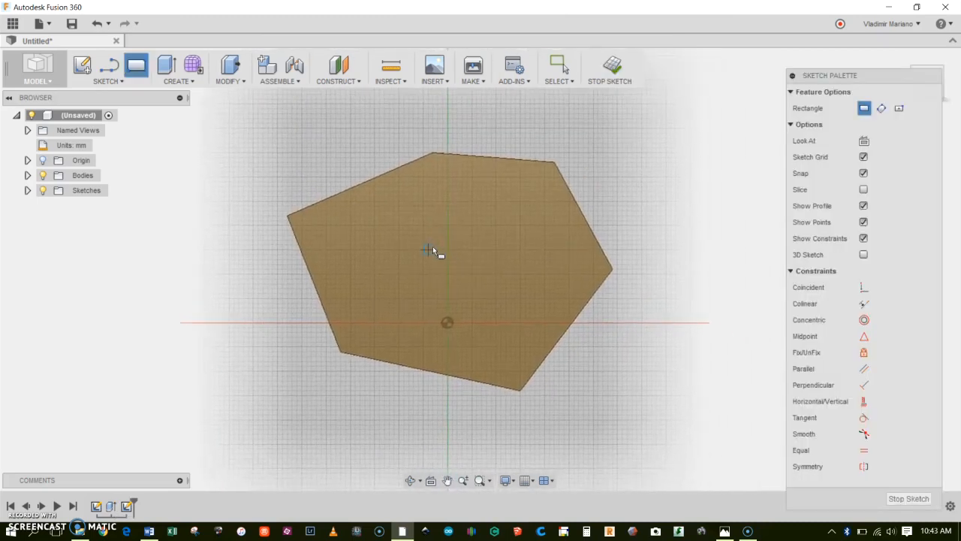
Step: Draw a rectangle of about 3472 mm² inside the six-sided face's outline and finish the sketch
{"action": "scroll", "coordinate": [432, 246], "scroll_direction": "up", "scroll_amount": 3}
{"action": "middle_click_drag", "start_coordinate": [440, 215], "coordinate": [443, 234]}
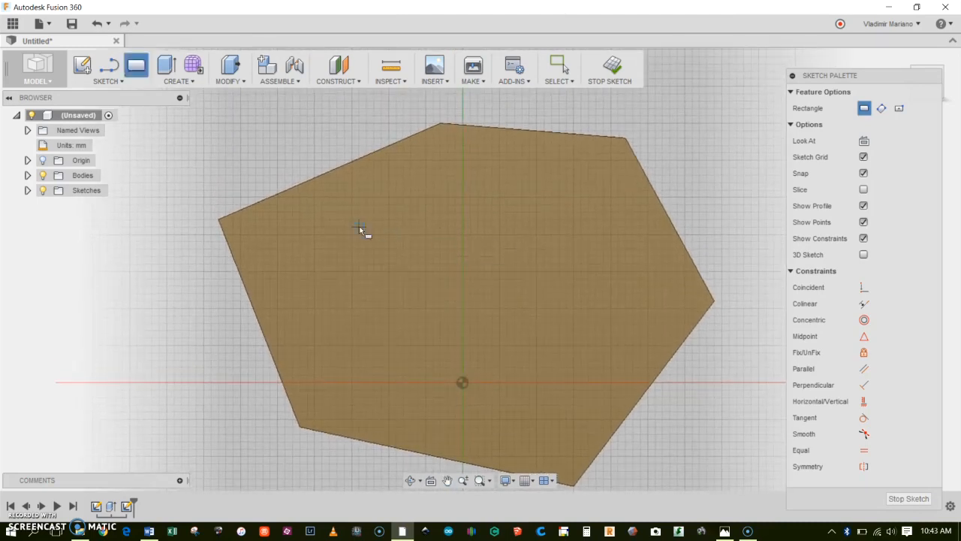
{"action": "left_click", "coordinate": [378, 189]}
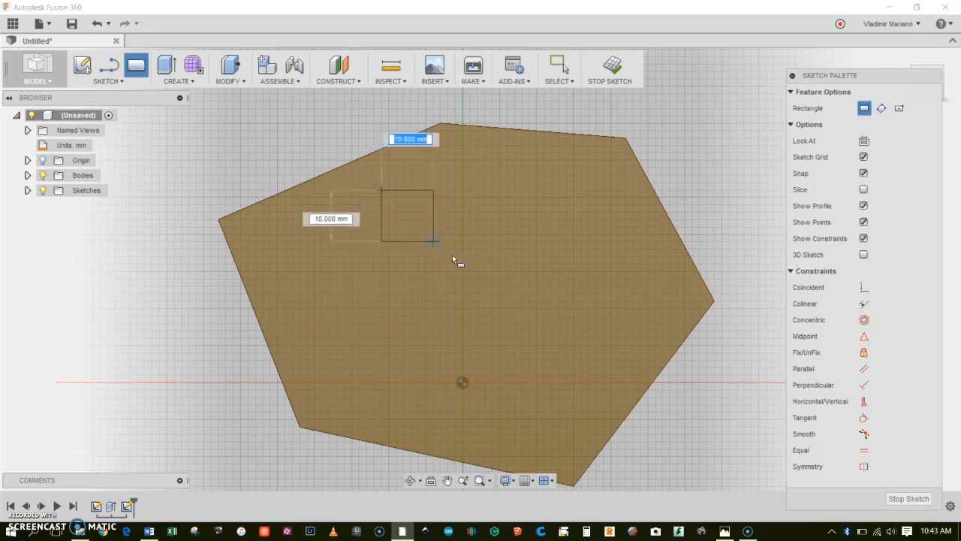
{"action": "left_click", "coordinate": [612, 397]}
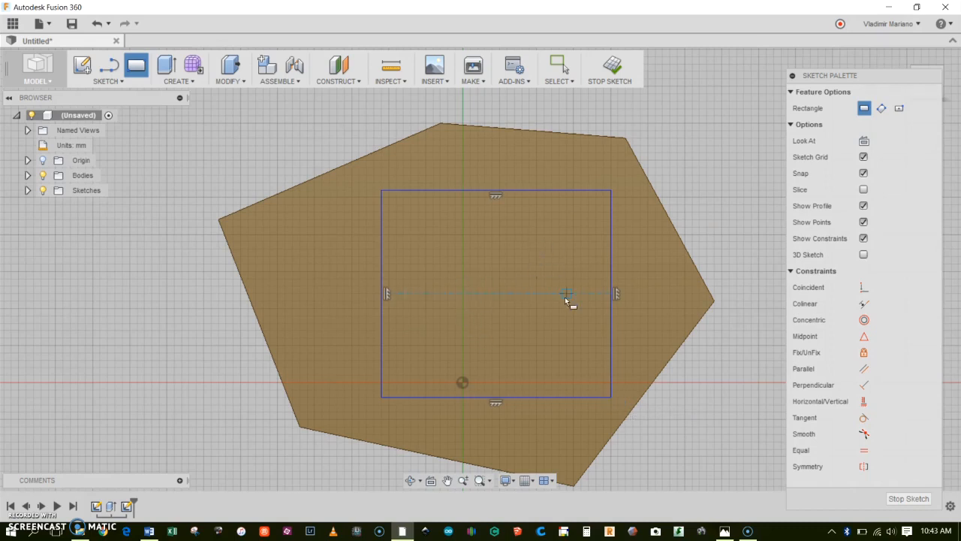
{"action": "middle_click_drag", "start_coordinate": [552, 329], "coordinate": [535, 309]}
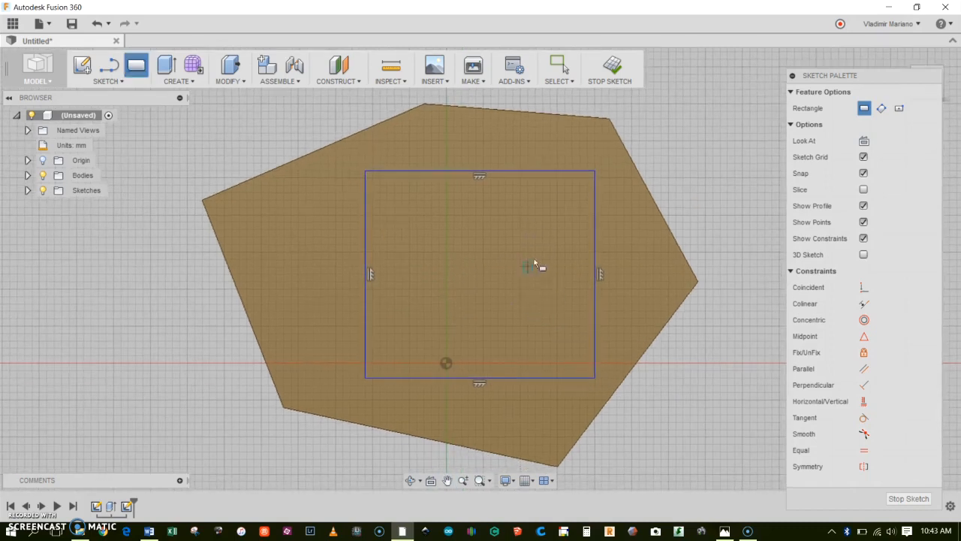
{"action": "left_click", "coordinate": [901, 497]}
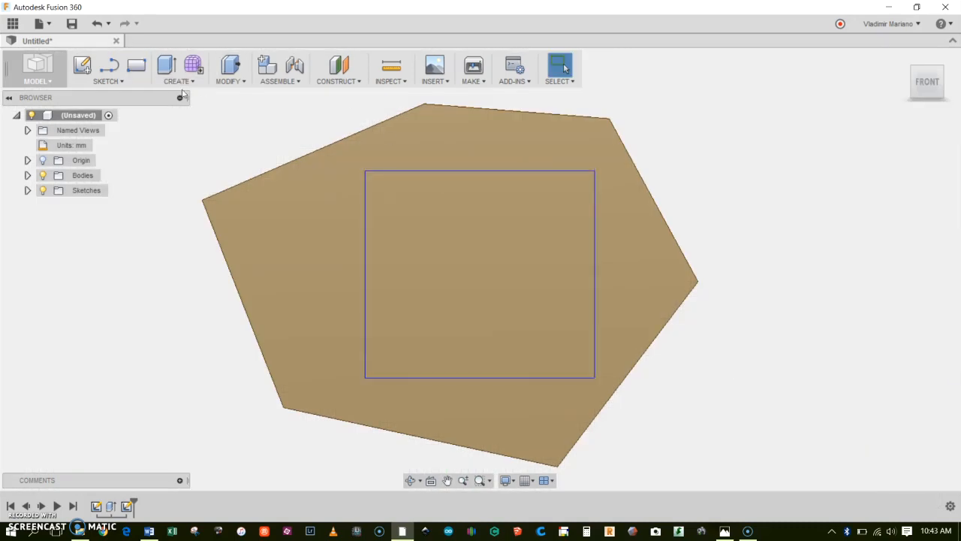
Step: Extrude the rectangular profile 50 mm outward from the six-sided face, joining it to the existing body
{"action": "left_click", "coordinate": [182, 85]}
{"action": "left_click", "coordinate": [181, 111]}
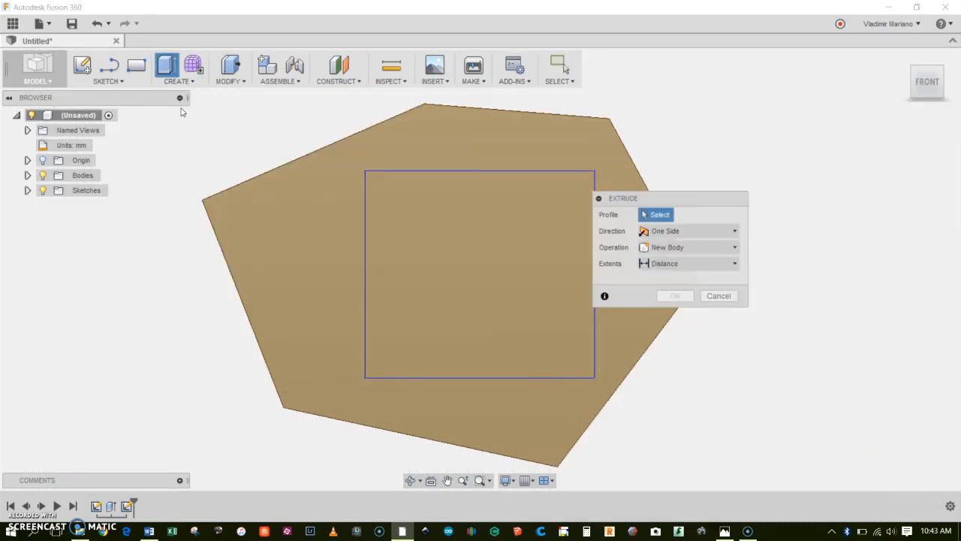
{"action": "left_click", "coordinate": [492, 269]}
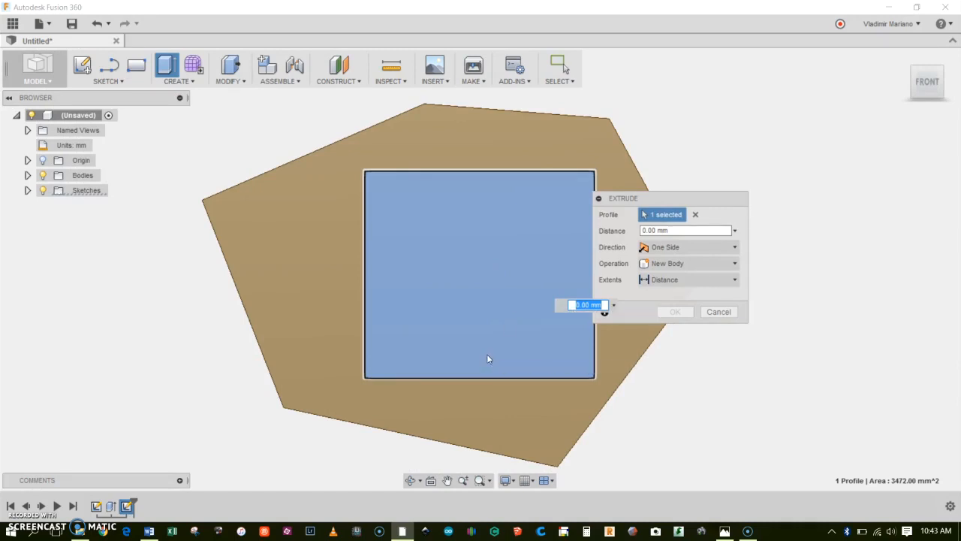
{"action": "middle_click_drag", "start_coordinate": [487, 354], "coordinate": [467, 301], "text": "shift"}
{"action": "scroll", "coordinate": [490, 255], "scroll_direction": "down", "scroll_amount": 2}
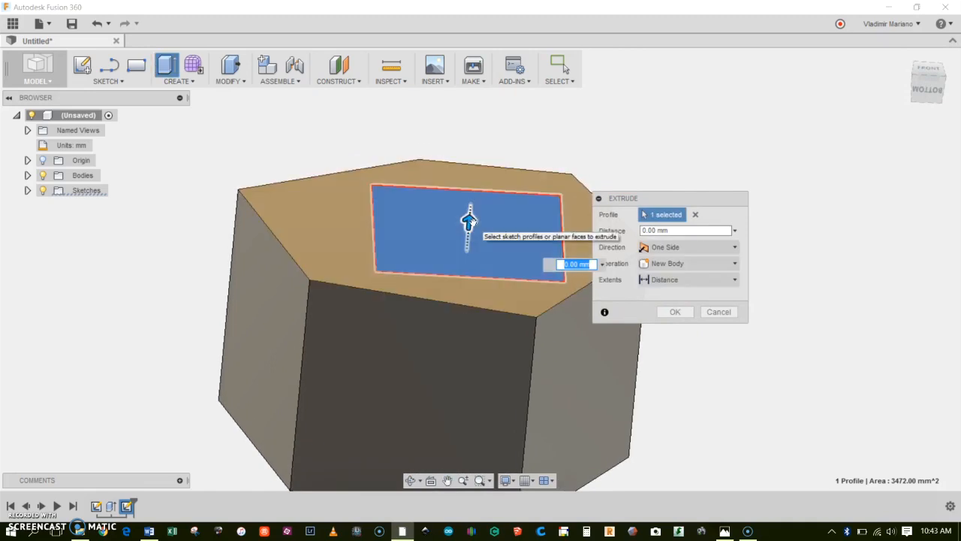
{"action": "left_click_drag", "start_coordinate": [468, 222], "coordinate": [480, 93]}
{"action": "scroll", "coordinate": [445, 239], "scroll_direction": "down", "scroll_amount": 2}
{"action": "middle_click_drag", "start_coordinate": [444, 239], "coordinate": [438, 279]}
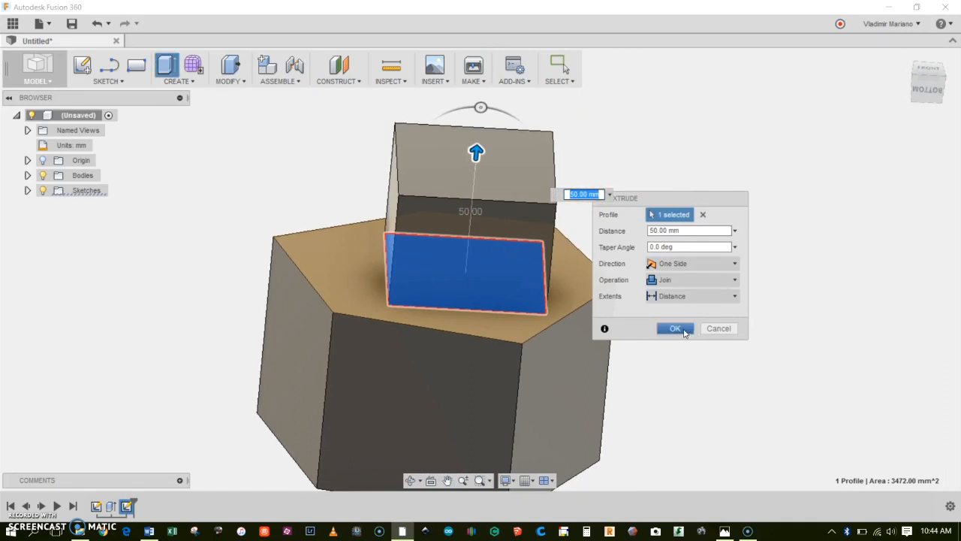
{"action": "left_click", "coordinate": [675, 329]}
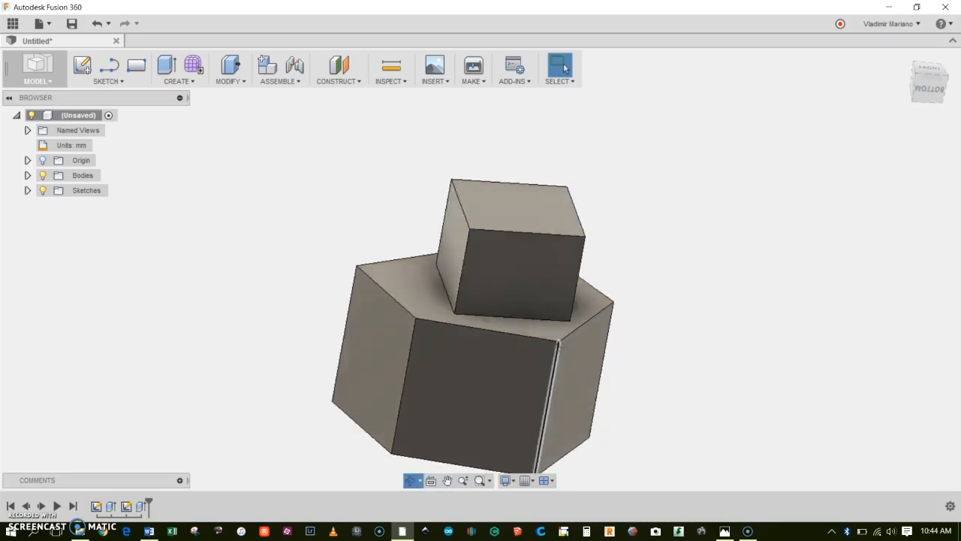
{"action": "middle_click_drag", "start_coordinate": [565, 67], "coordinate": [594, 195], "text": "shift"}
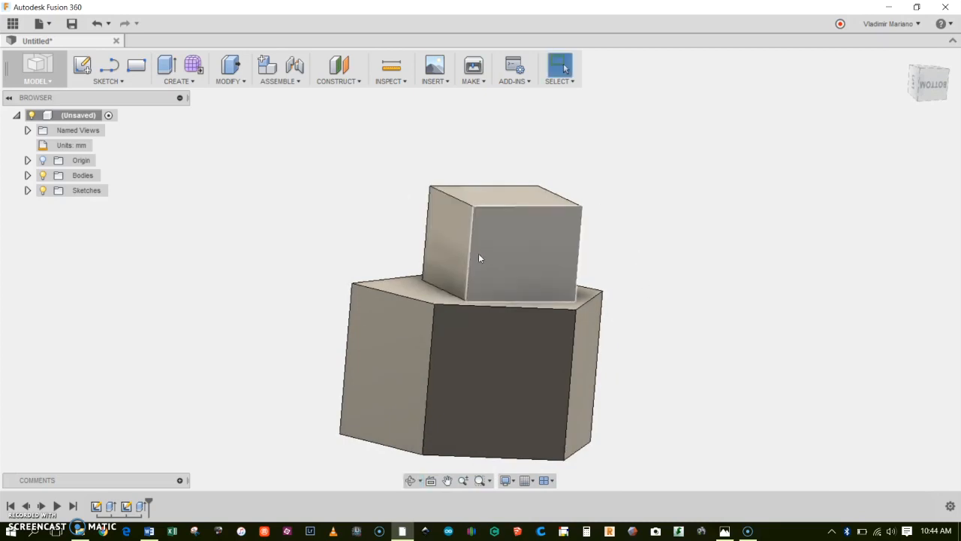
{"action": "left_click", "coordinate": [102, 82]}
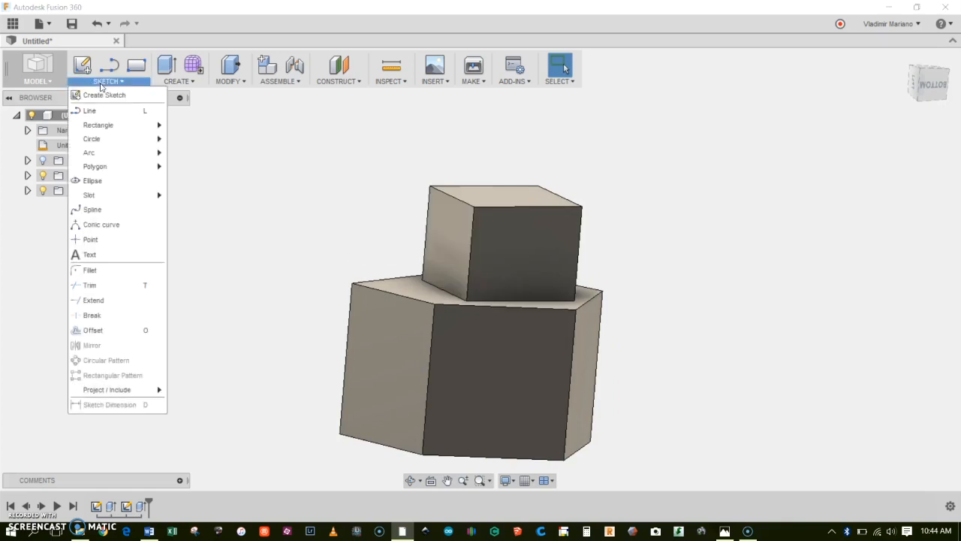
{"action": "mouse_move", "coordinate": [109, 141]}
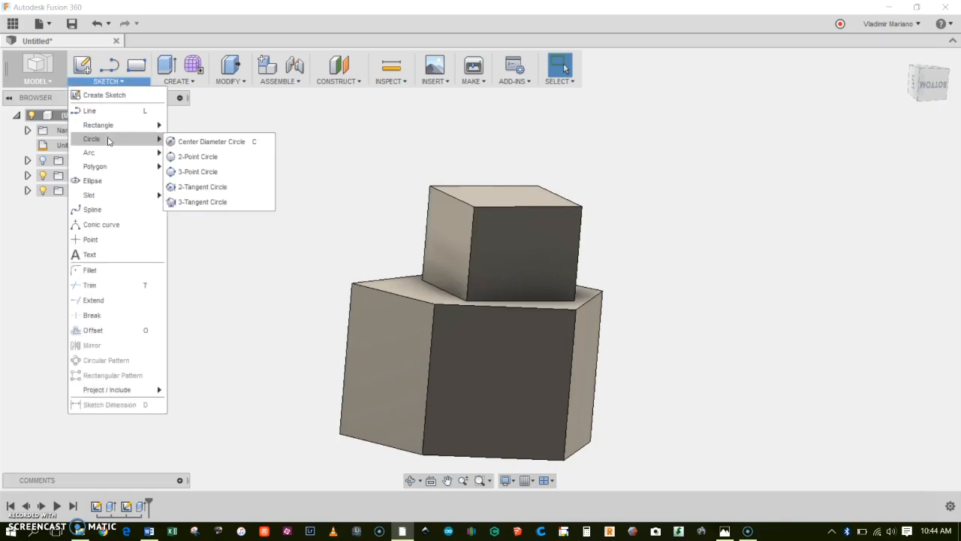
{"action": "left_click", "coordinate": [205, 143]}
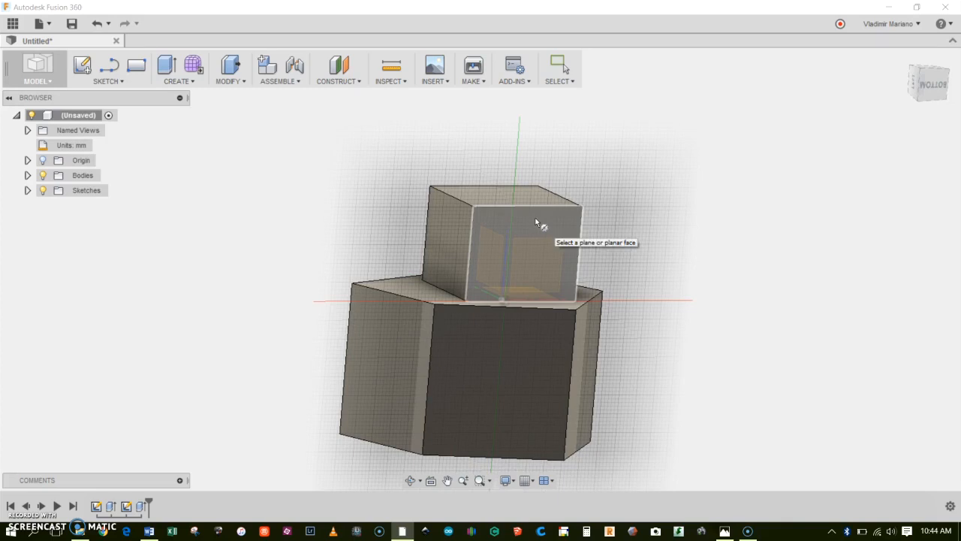
{"action": "left_click", "coordinate": [535, 218]}
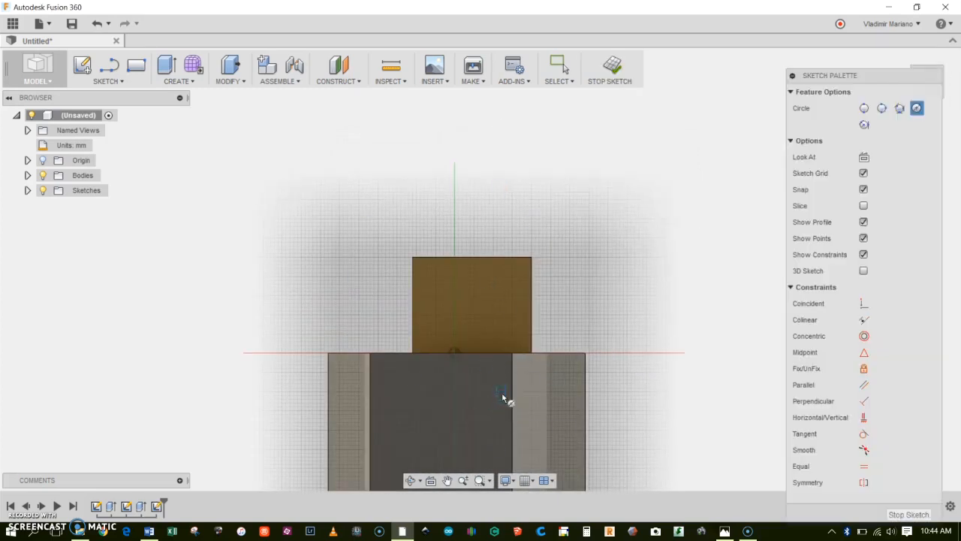
{"action": "key", "text": "Escape"}
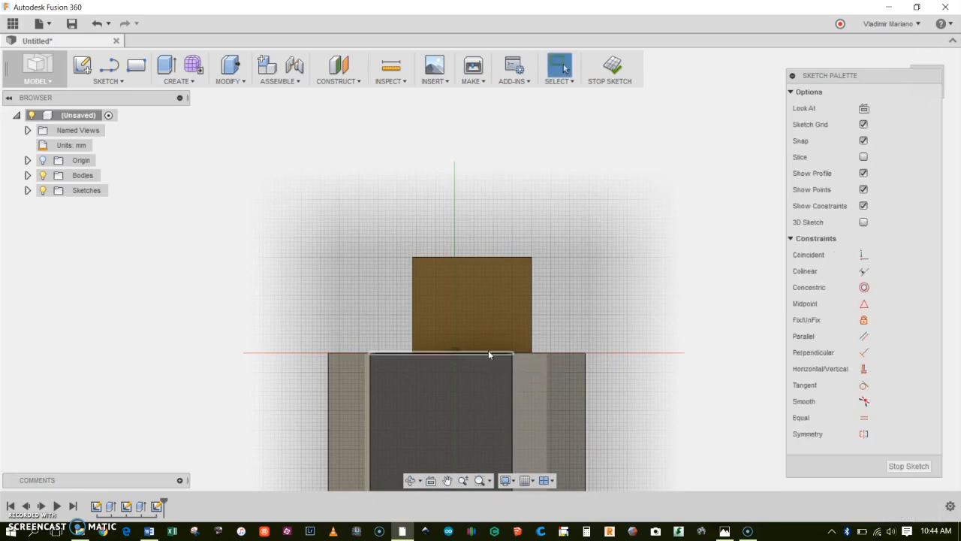
{"action": "key", "text": "ctrl+z"}
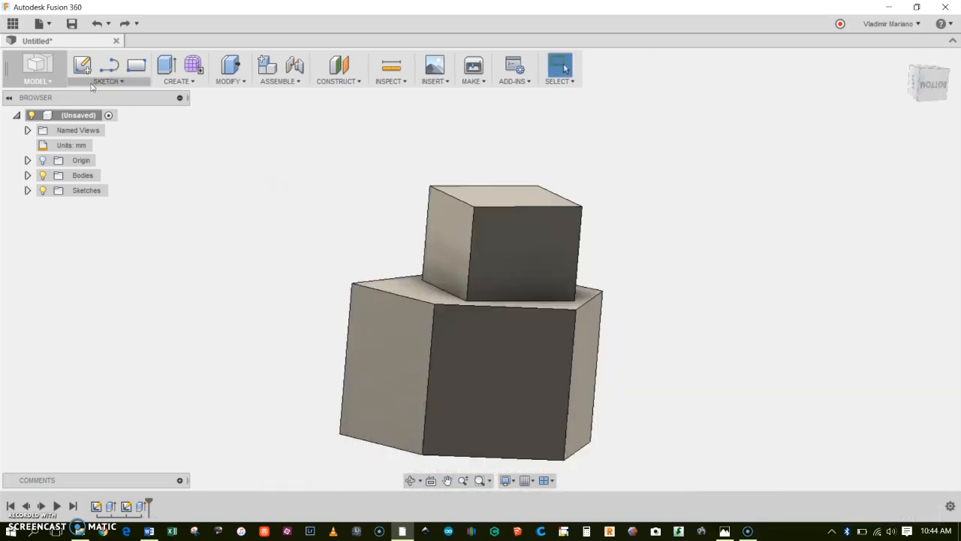
Step: Sketch a Center Diameter Circle of about 1062 mm² near the middle of the front face of the smaller rectangular block
{"action": "left_click", "coordinate": [94, 83]}
{"action": "mouse_move", "coordinate": [110, 140]}
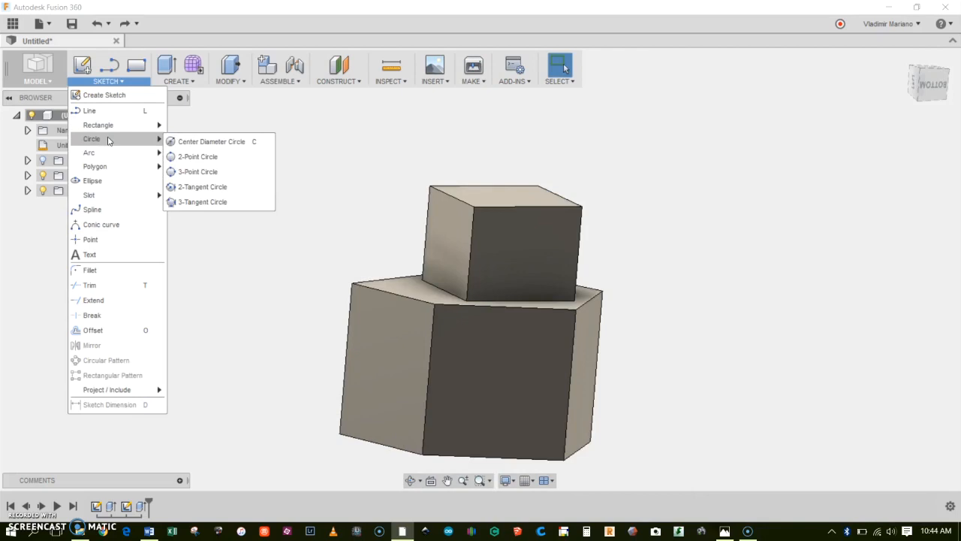
{"action": "left_click", "coordinate": [200, 145]}
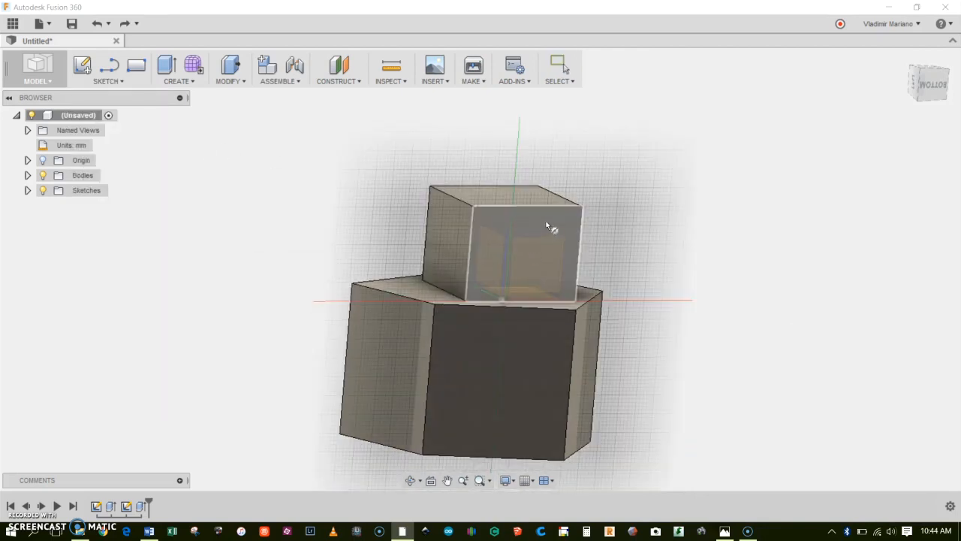
{"action": "left_click", "coordinate": [535, 276]}
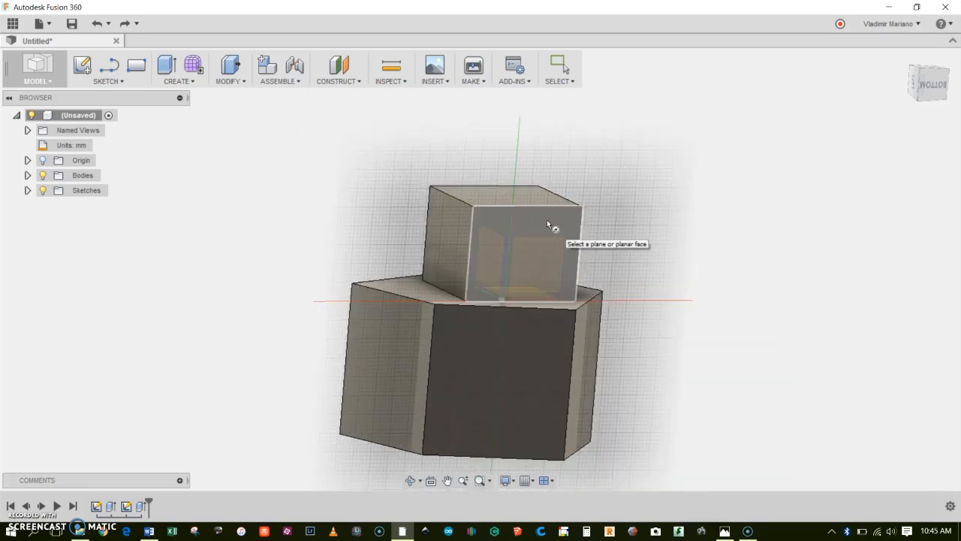
{"action": "left_click", "coordinate": [548, 223]}
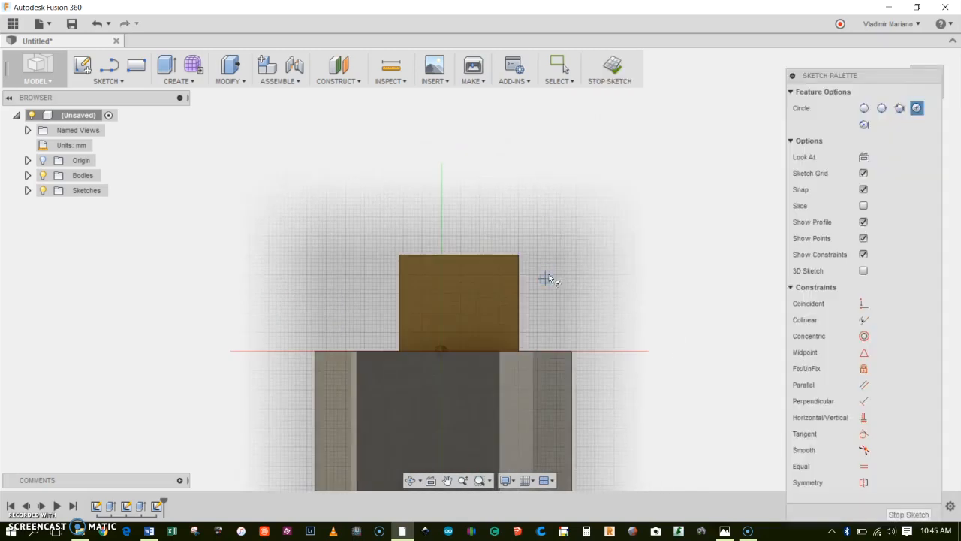
{"action": "scroll", "coordinate": [477, 295], "scroll_direction": "up", "scroll_amount": 5}
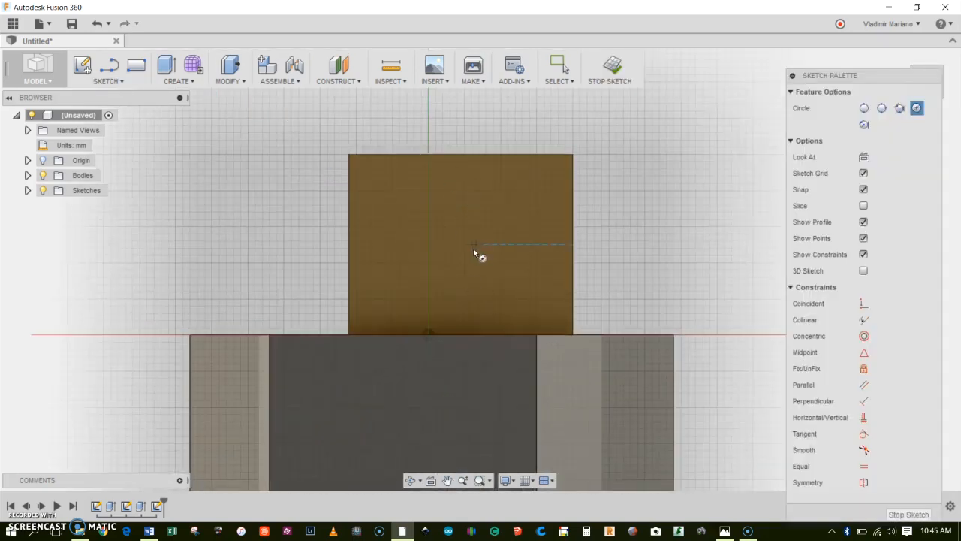
{"action": "scroll", "coordinate": [473, 249], "scroll_direction": "up", "scroll_amount": 3}
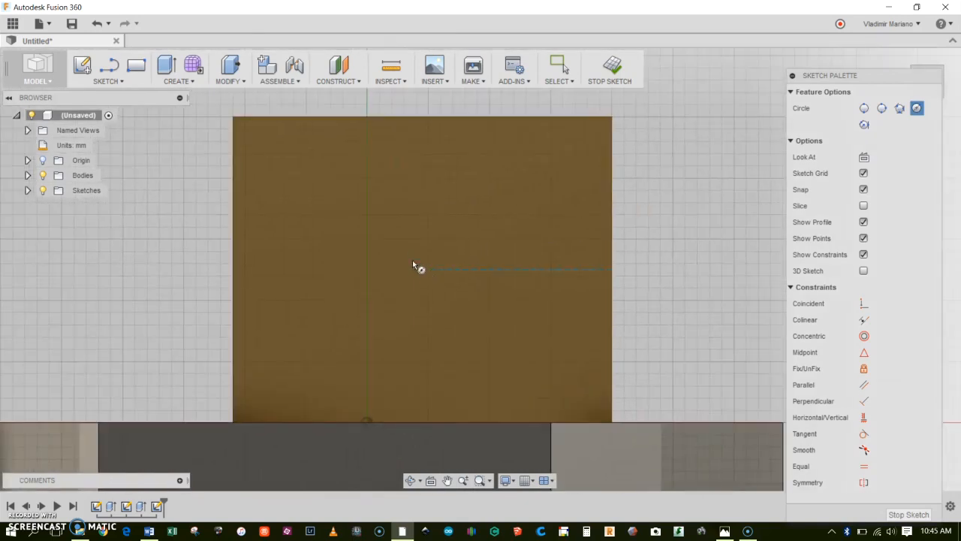
{"action": "left_click", "coordinate": [409, 266]}
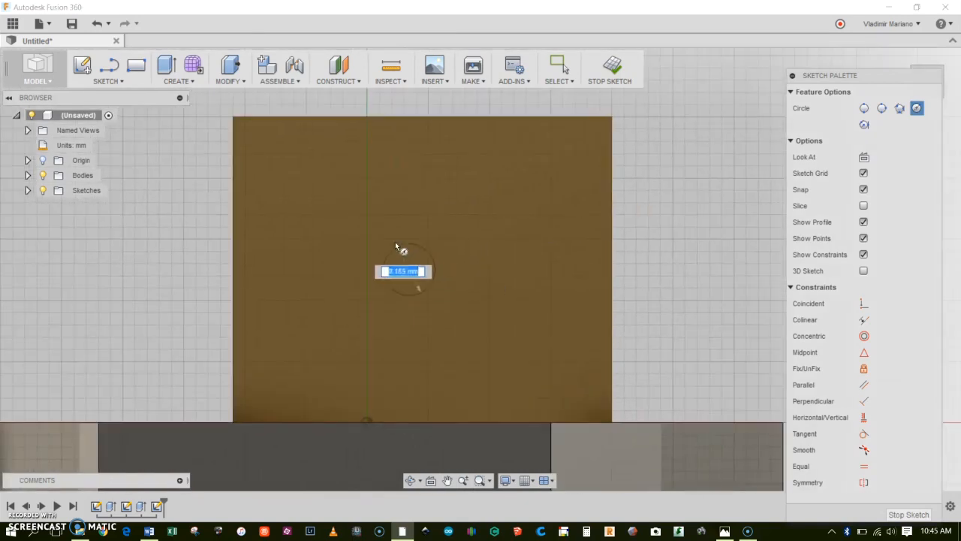
{"action": "left_click", "coordinate": [325, 195]}
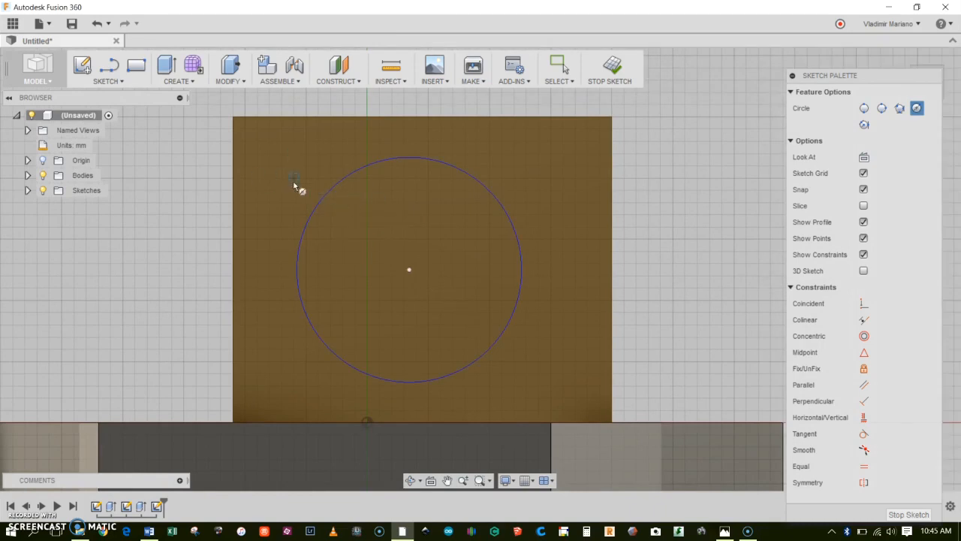
Step: Set up an Extrude of the circular profile 35 mm outward from the block's face as a join
{"action": "mouse_move", "coordinate": [297, 188]}
{"action": "middle_mouse_down", "text": "shift"}
{"action": "mouse_move", "coordinate": [300, 253]}
{"action": "mouse_move", "coordinate": [336, 279]}
{"action": "middle_mouse_up", "text": "shift"}
{"action": "scroll", "coordinate": [337, 279], "scroll_direction": "down", "scroll_amount": 6}
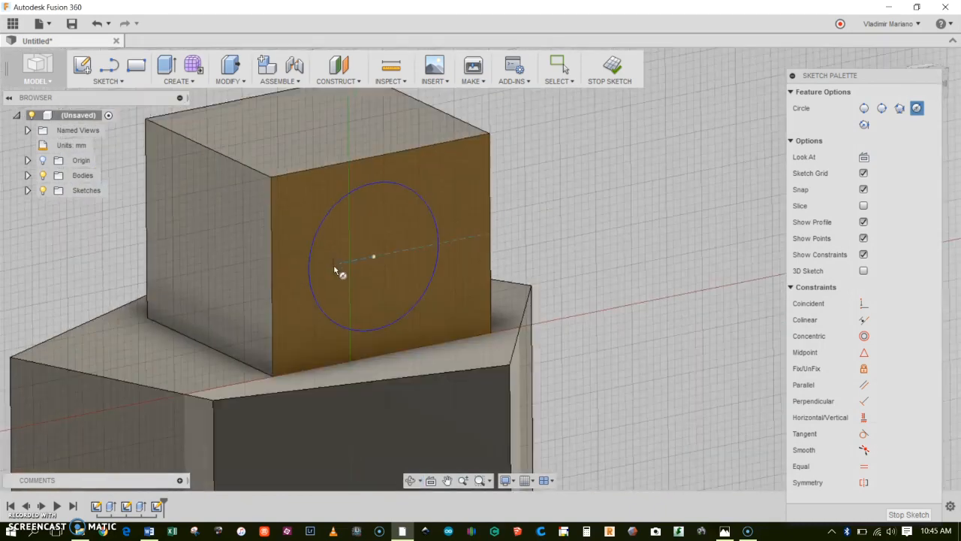
{"action": "scroll", "coordinate": [462, 223], "scroll_direction": "up", "scroll_amount": 3}
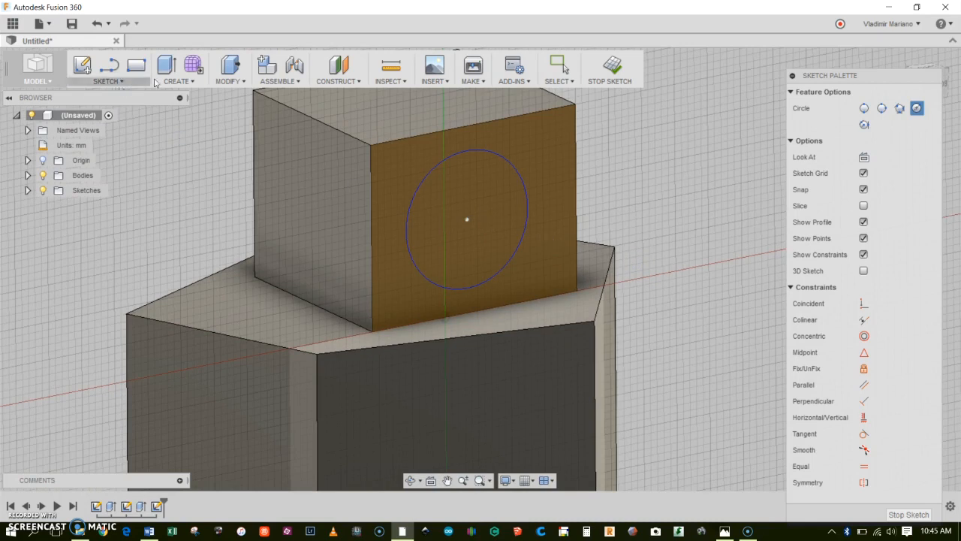
{"action": "left_click", "coordinate": [178, 81]}
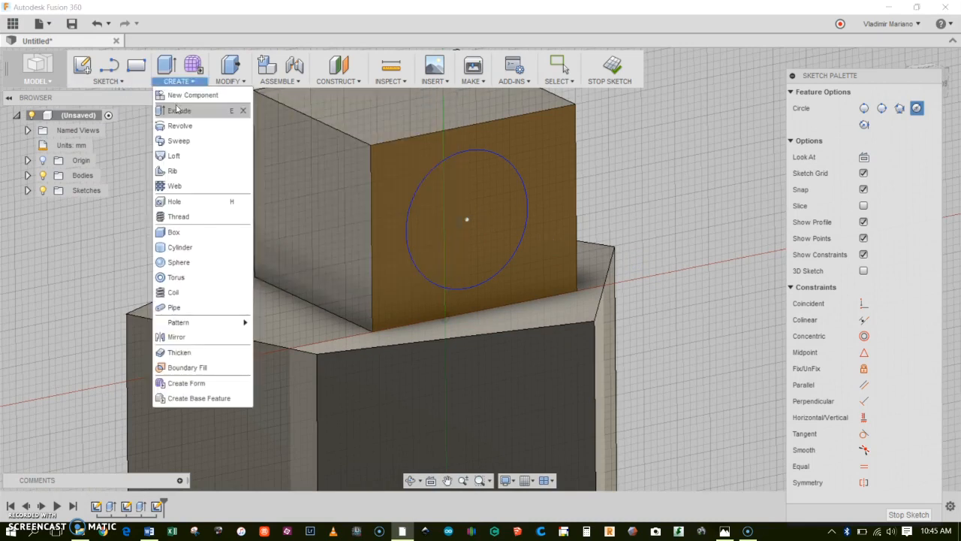
{"action": "left_click", "coordinate": [177, 111]}
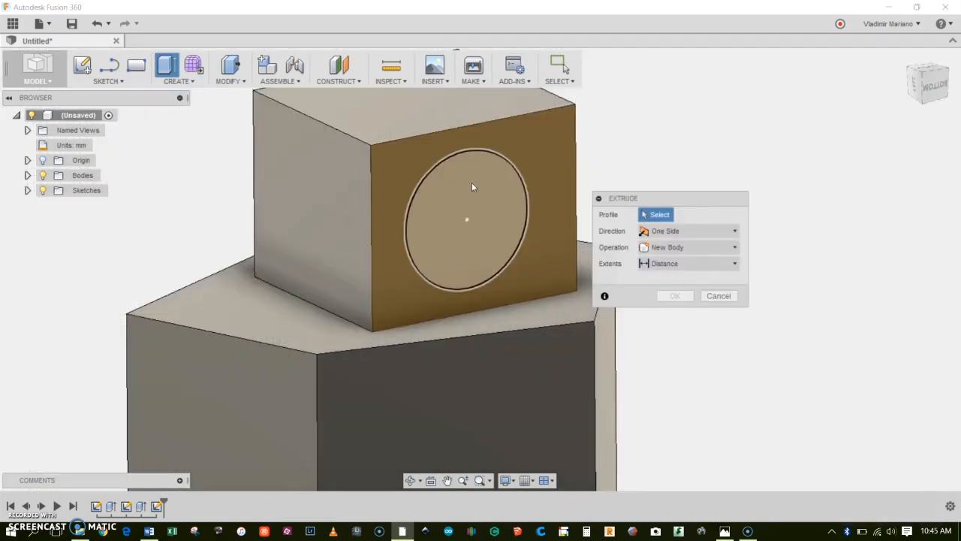
{"action": "left_click", "coordinate": [472, 184]}
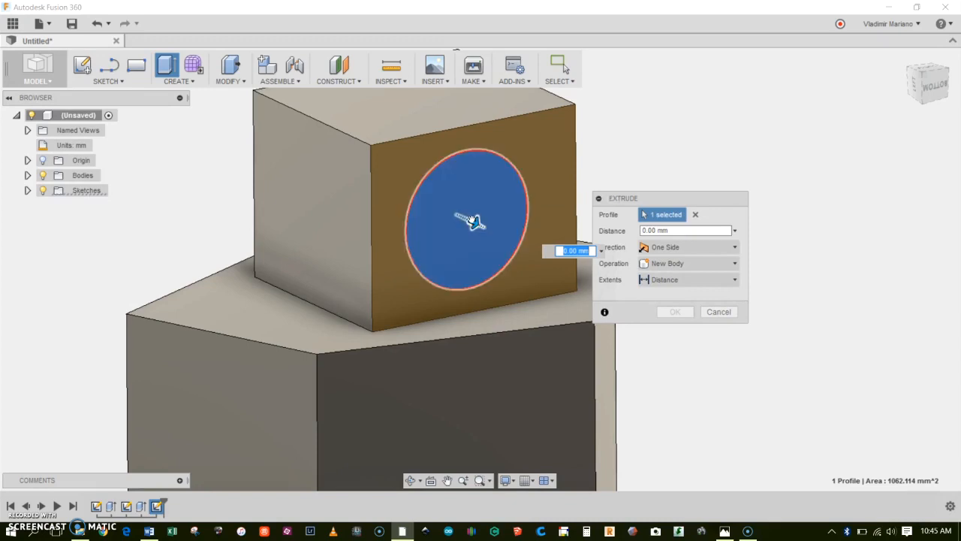
{"action": "left_click_drag", "start_coordinate": [471, 221], "coordinate": [800, 376]}
{"action": "left_click_drag", "start_coordinate": [815, 338], "coordinate": [544, 269]}
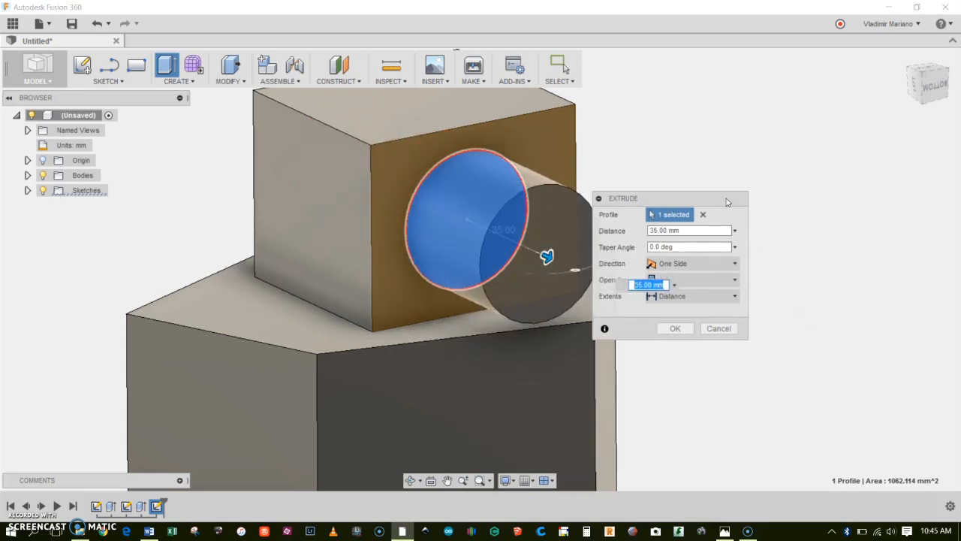
{"action": "left_click_drag", "start_coordinate": [727, 202], "coordinate": [777, 128]}
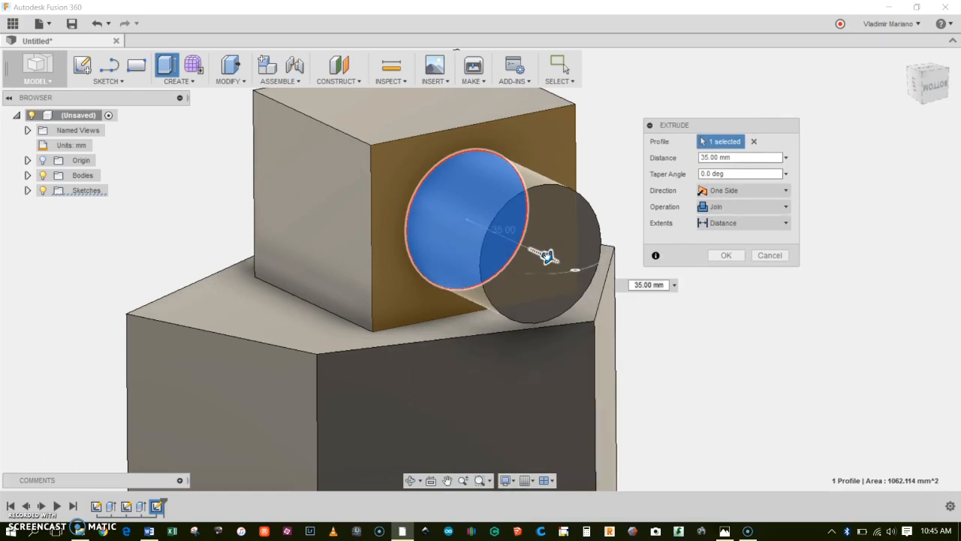
Step: Reverse the circular extrusion to -90 mm so it cuts a round hole through the rectangular block, and apply it
{"action": "left_click_drag", "start_coordinate": [546, 257], "coordinate": [268, 148]}
{"action": "middle_click_drag", "start_coordinate": [333, 241], "coordinate": [349, 205], "text": "shift"}
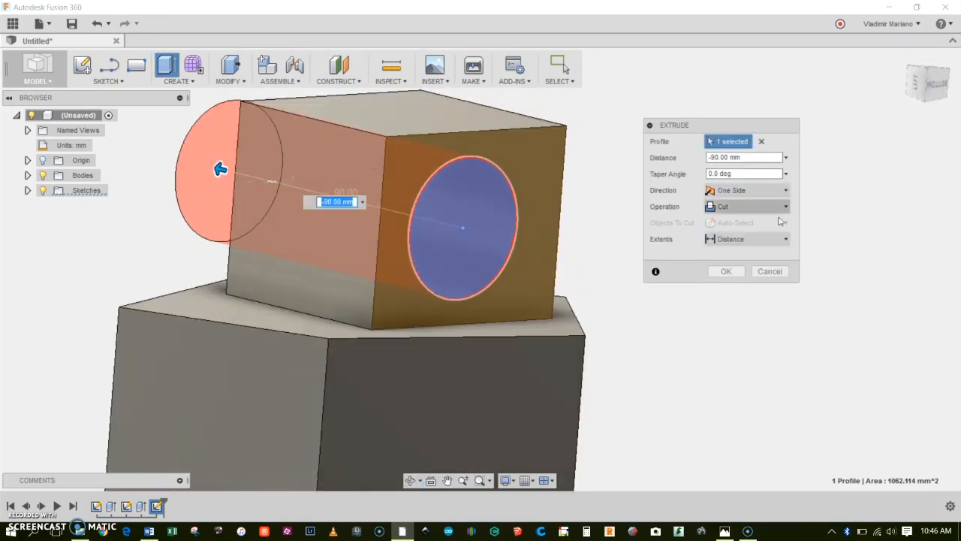
{"action": "left_click", "coordinate": [735, 271]}
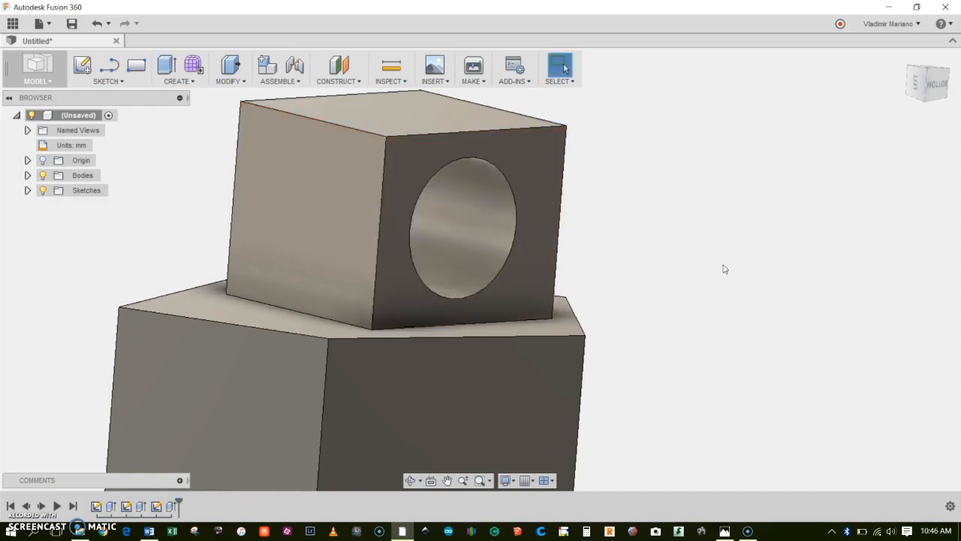
Step: Inspect the round hole and the whole body from several angles
{"action": "middle_click_drag", "start_coordinate": [724, 268], "coordinate": [496, 270], "text": "shift"}
{"action": "left_click", "coordinate": [931, 82]}
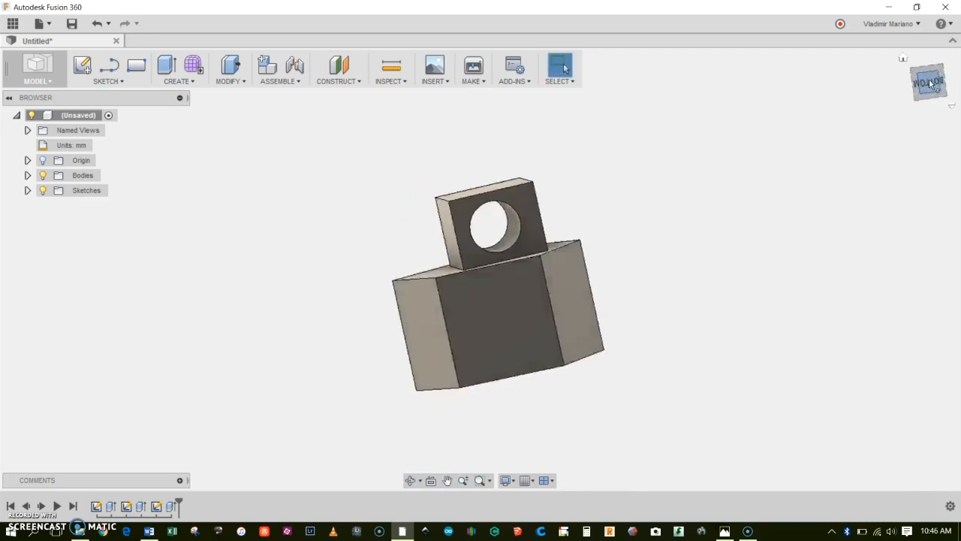
{"action": "mouse_move", "coordinate": [725, 273]}
{"action": "middle_mouse_down", "text": "shift"}
{"action": "mouse_move", "coordinate": [691, 271]}
{"action": "mouse_move", "coordinate": [645, 303]}
{"action": "mouse_move", "coordinate": [673, 256]}
{"action": "mouse_move", "coordinate": [729, 271]}
{"action": "middle_mouse_up", "text": "shift"}
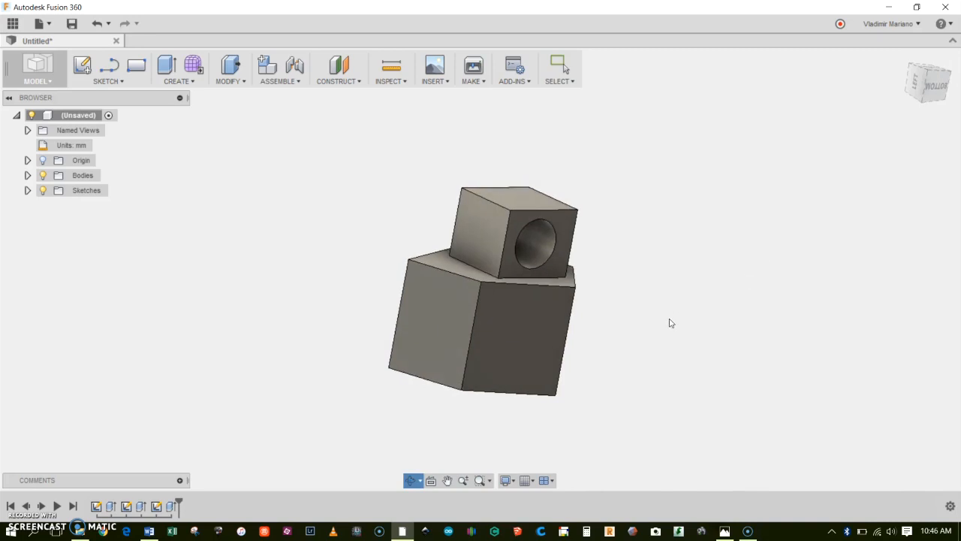
{"action": "scroll", "coordinate": [671, 323], "scroll_direction": "up", "scroll_amount": 3}
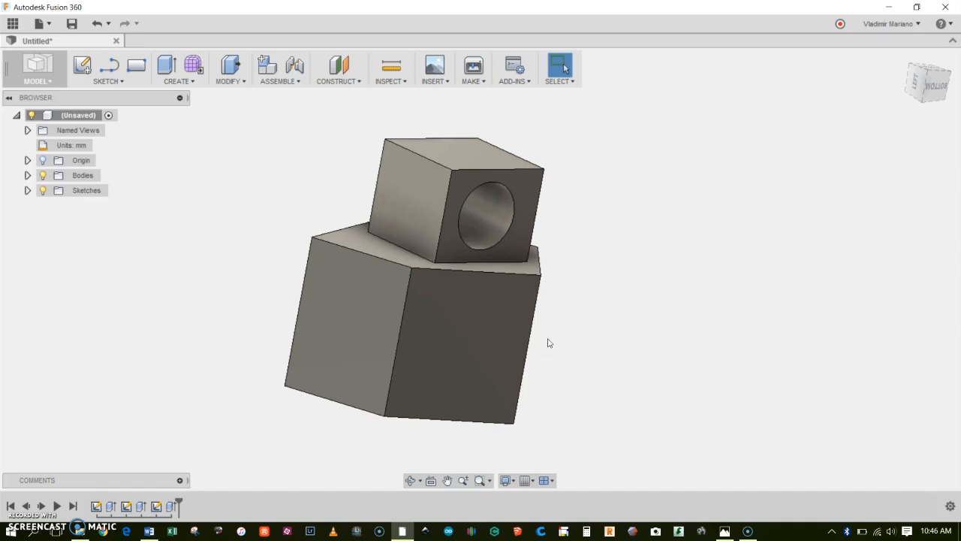
{"action": "middle_click_drag", "start_coordinate": [621, 334], "coordinate": [648, 270], "text": "shift"}
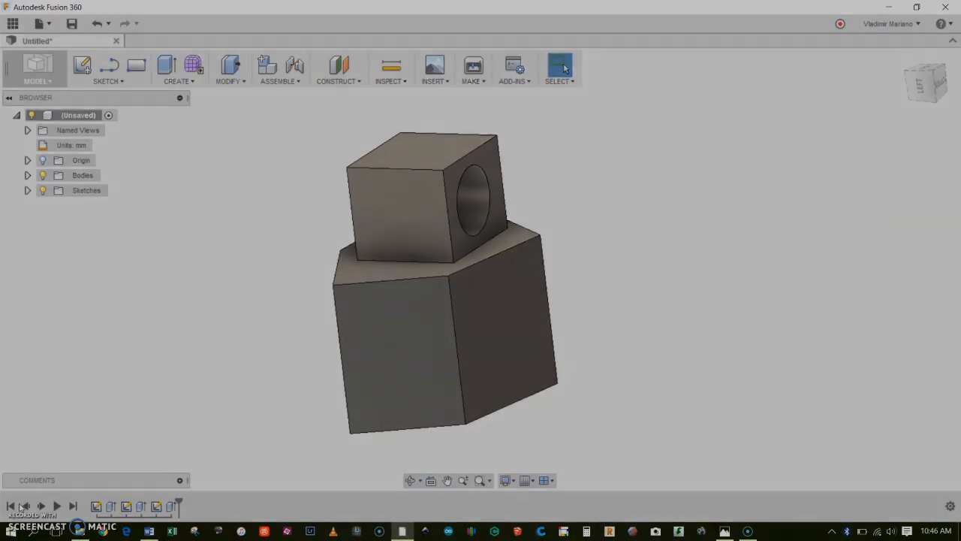